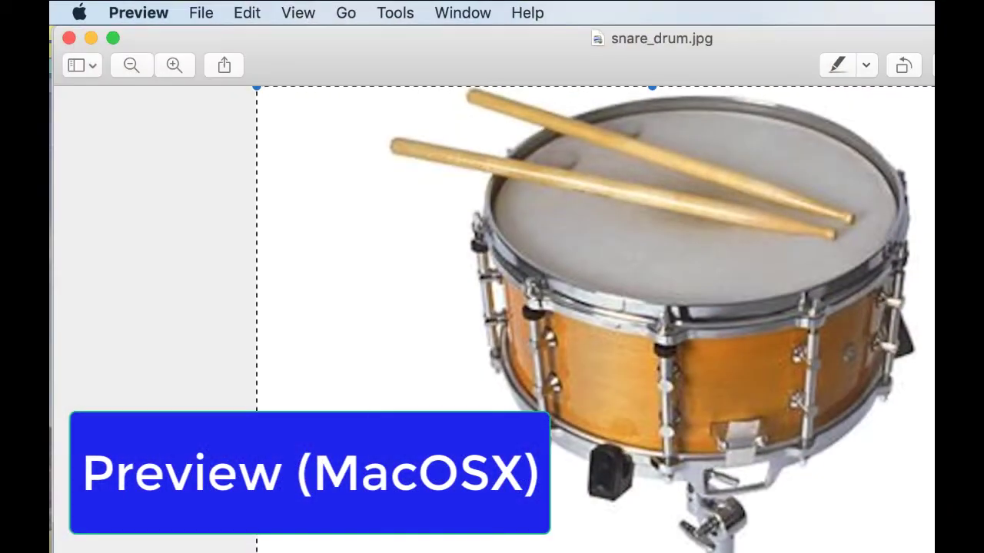
Crop the snare drum image closely around the drum, sticks and stand, trimming the white space on both sides.
{"action": "left_click_drag", "start_coordinate": [266, 475], "coordinate": [377, 475]}
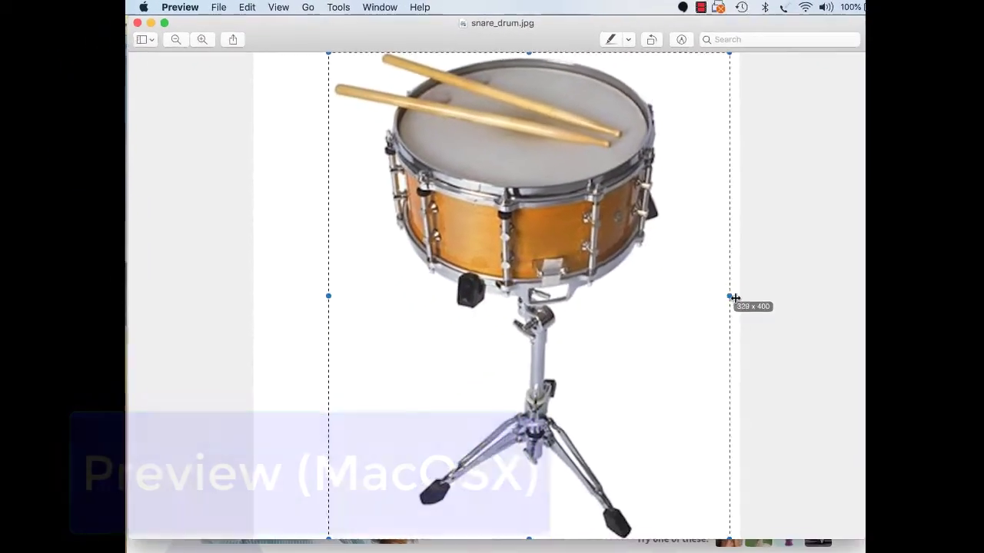
{"action": "left_click_drag", "start_coordinate": [735, 298], "coordinate": [659, 299]}
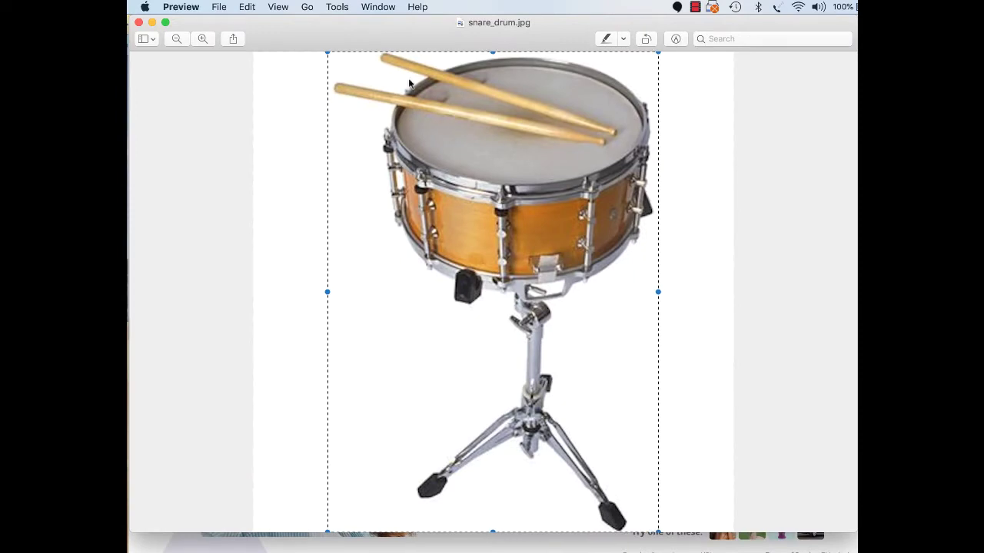
{"action": "left_click", "coordinate": [337, 8]}
{"action": "left_click", "coordinate": [338, 215]}
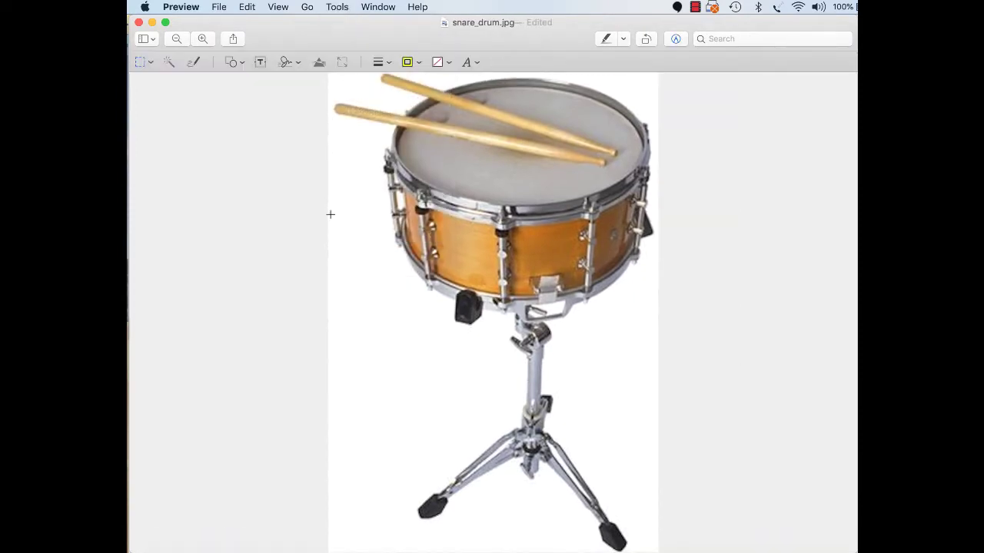
Resize the cropped snare drum image to a width of 3 inches, scaled proportionally.
{"action": "left_click", "coordinate": [331, 6]}
{"action": "left_click", "coordinate": [361, 68]}
{"action": "type", "text": "3"}
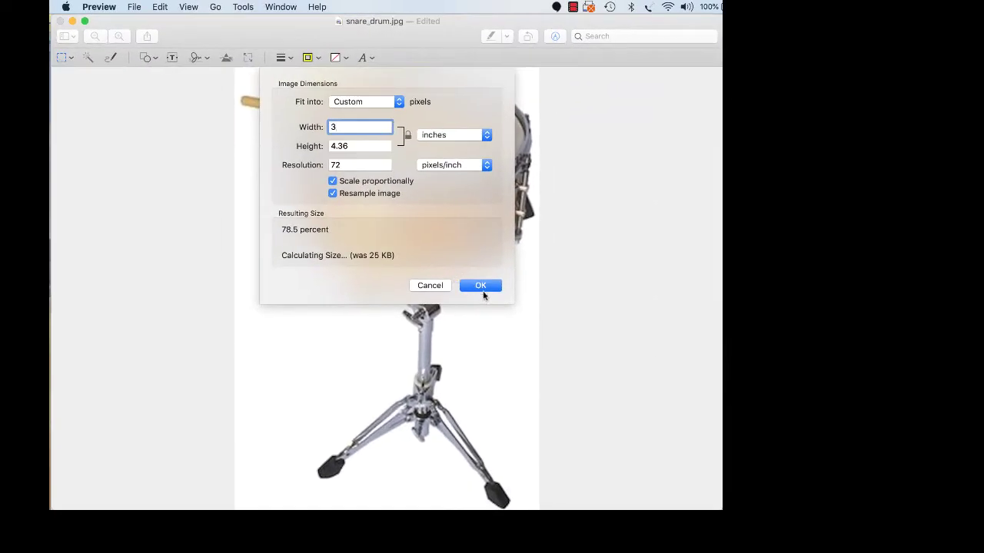
{"action": "left_click", "coordinate": [480, 286]}
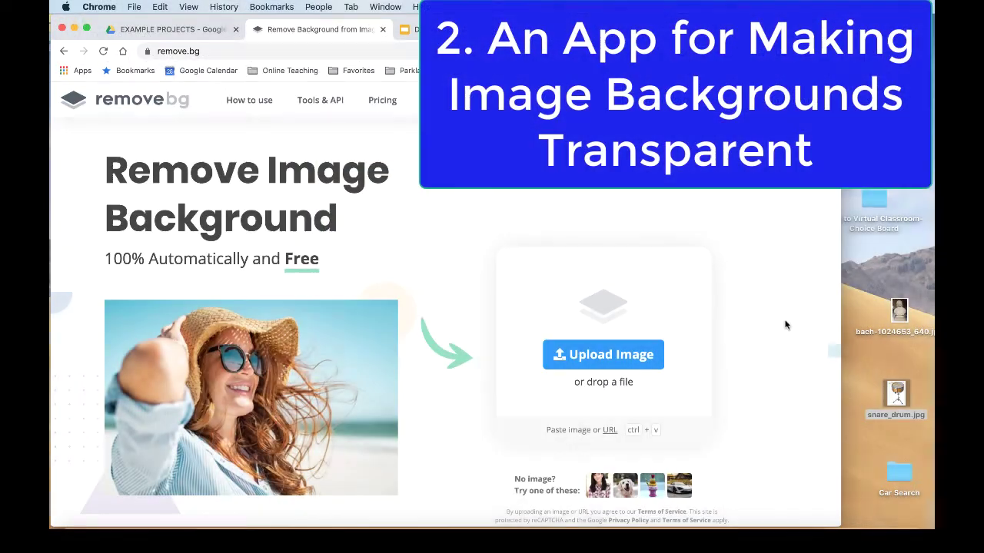
Switch to the remove.bg page in Chrome and upload snare_drum.jpg from the desktop for background removal.
{"action": "left_click_drag", "start_coordinate": [896, 393], "coordinate": [565, 347]}
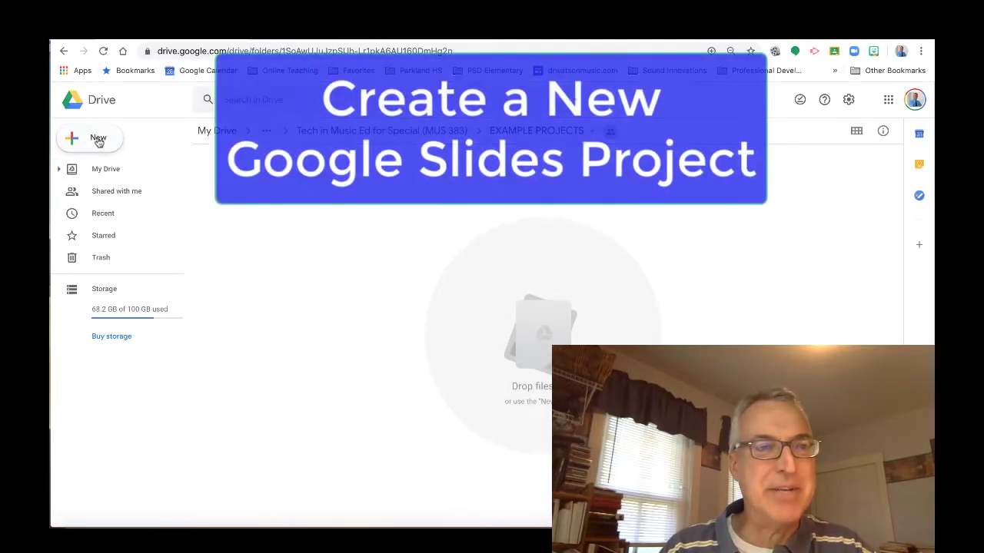
Create a new Google Slides presentation in the shared EXAMPLE PROJECTS folder and delete the title and subtitle placeholders from its first slide.
{"action": "left_click", "coordinate": [99, 138]}
{"action": "left_click", "coordinate": [136, 249]}
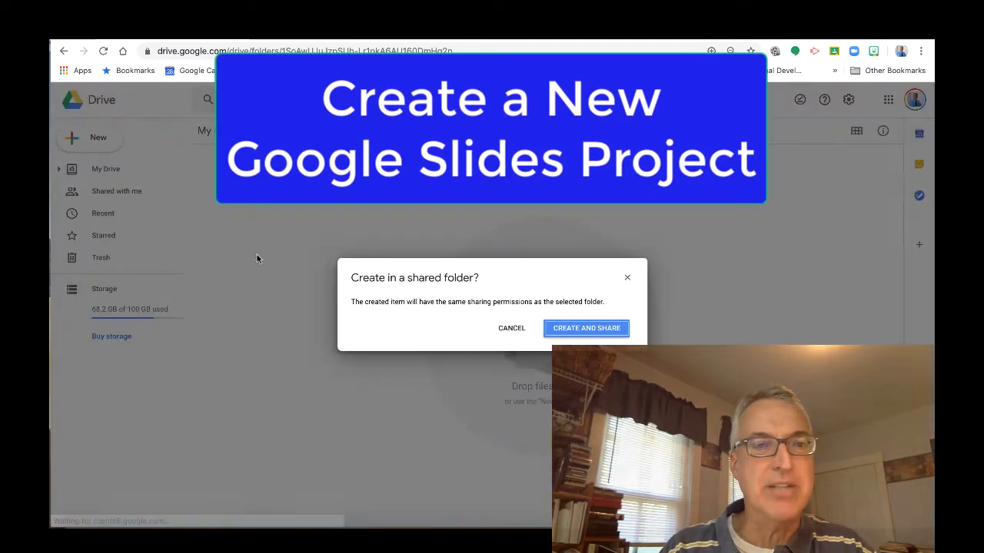
{"action": "left_click", "coordinate": [586, 328]}
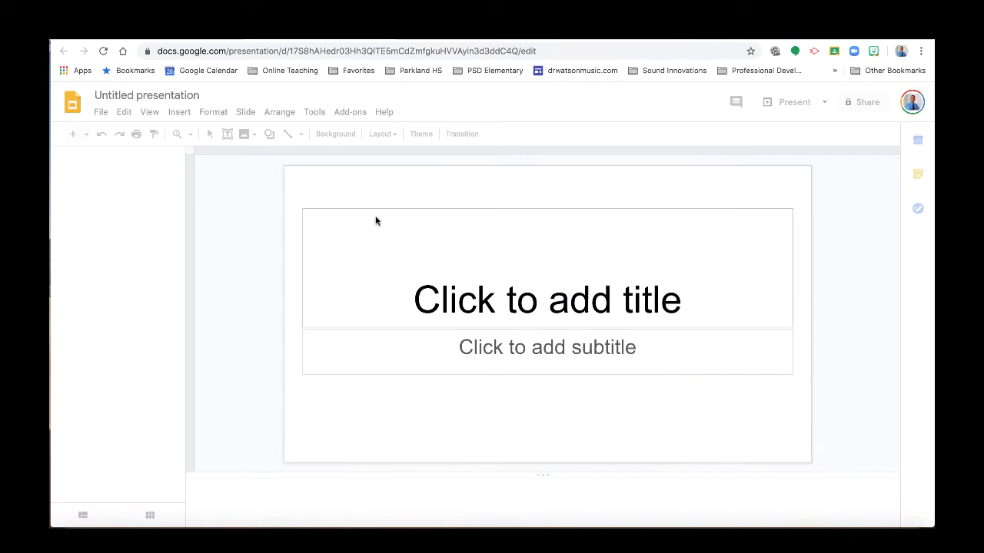
{"action": "left_click_drag", "start_coordinate": [371, 193], "coordinate": [518, 421]}
{"action": "key", "text": "Delete"}
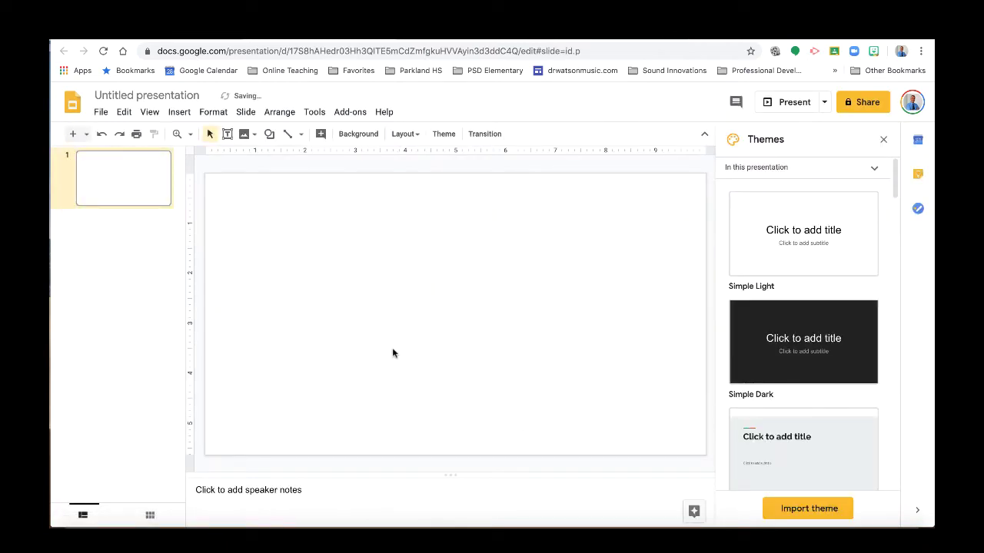
Rename the untitled presentation to "Virtual Classroom".
{"action": "left_click", "coordinate": [134, 93]}
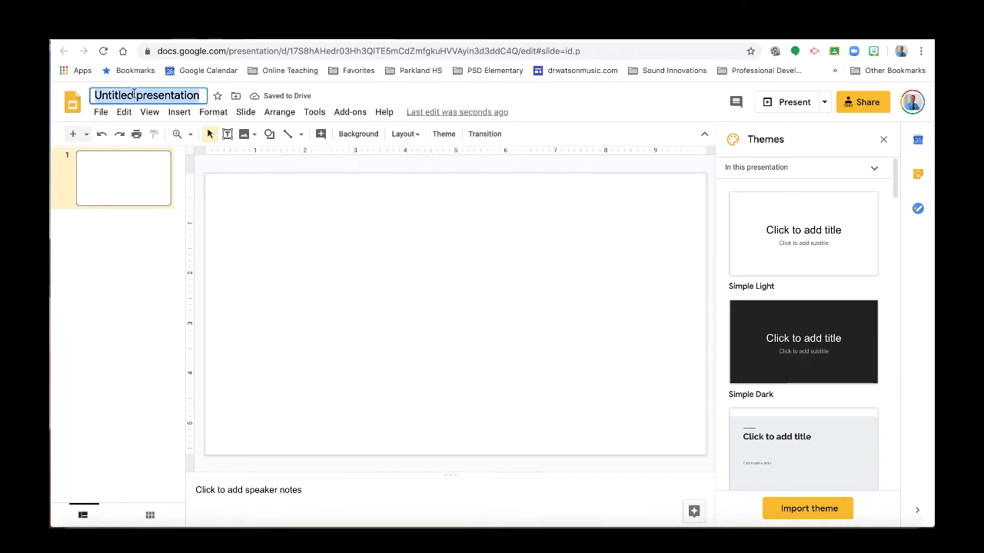
{"action": "type", "text": "Virtual C"}
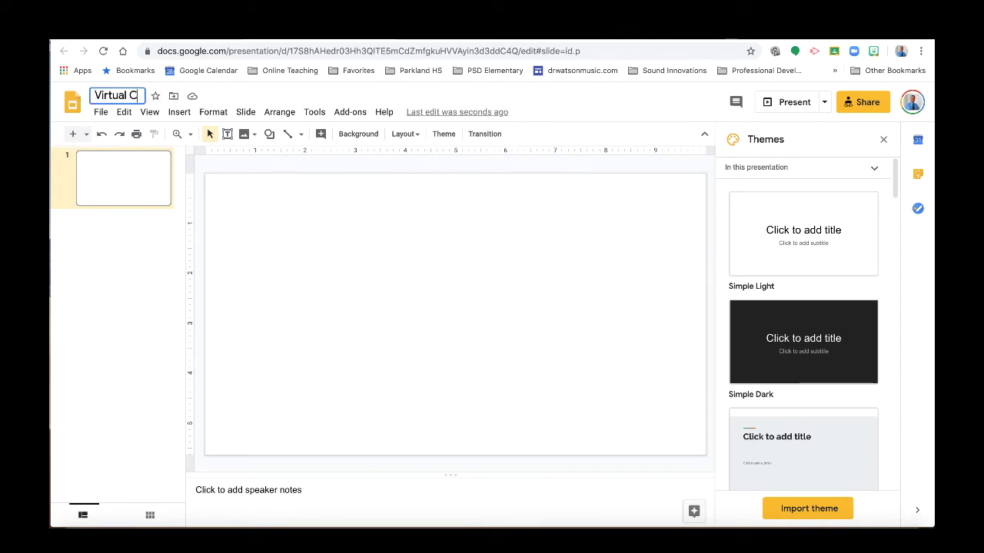
{"action": "type", "text": "lass"}
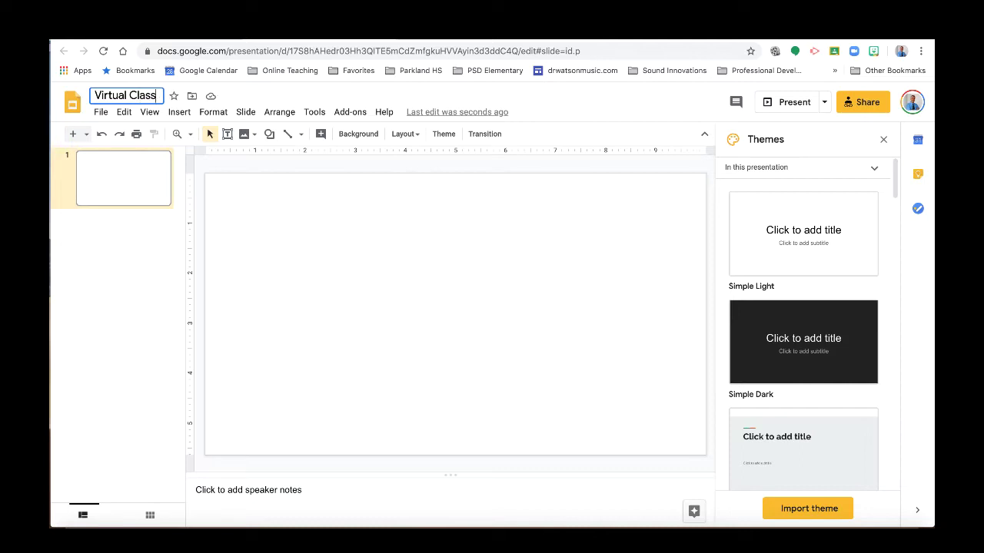
{"action": "type", "text": "room"}
{"action": "left_click", "coordinate": [254, 246]}
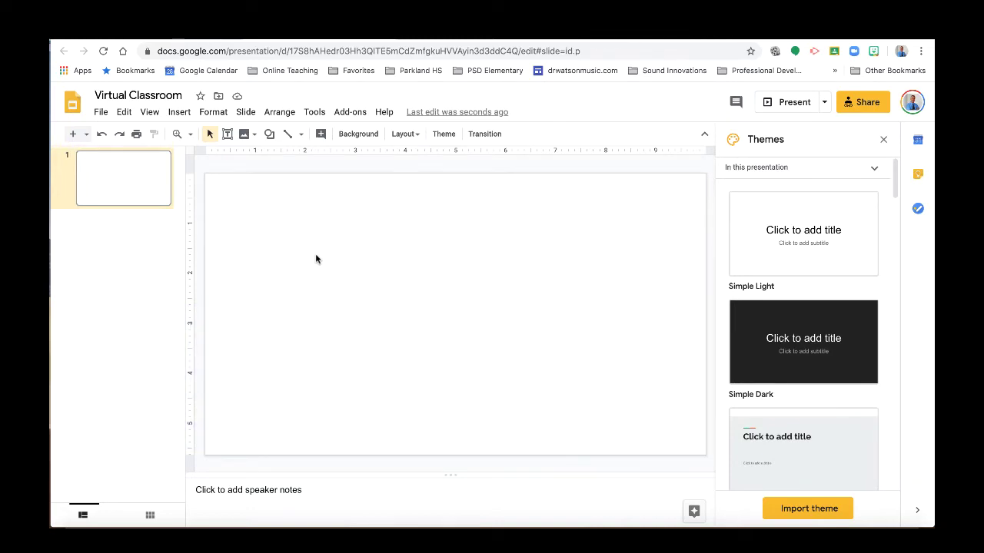
Search the web for insertable images with the query "floor to walls background".
{"action": "left_click", "coordinate": [179, 112]}
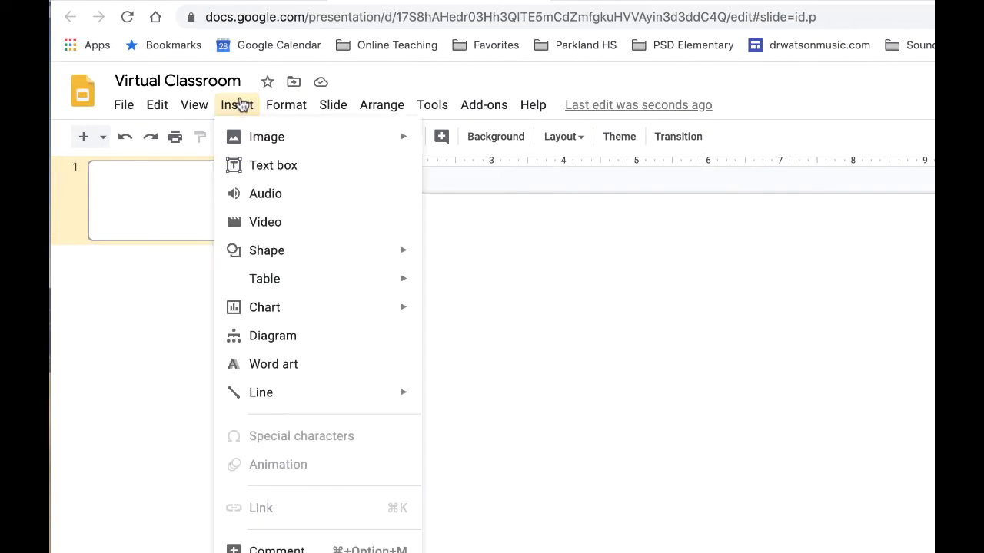
{"action": "mouse_move", "coordinate": [263, 137]}
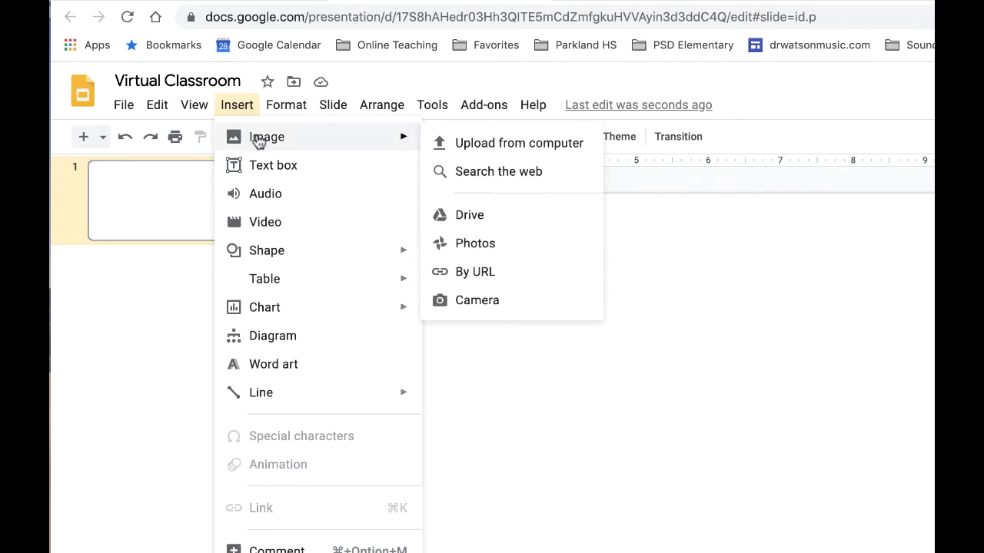
{"action": "left_click", "coordinate": [469, 172]}
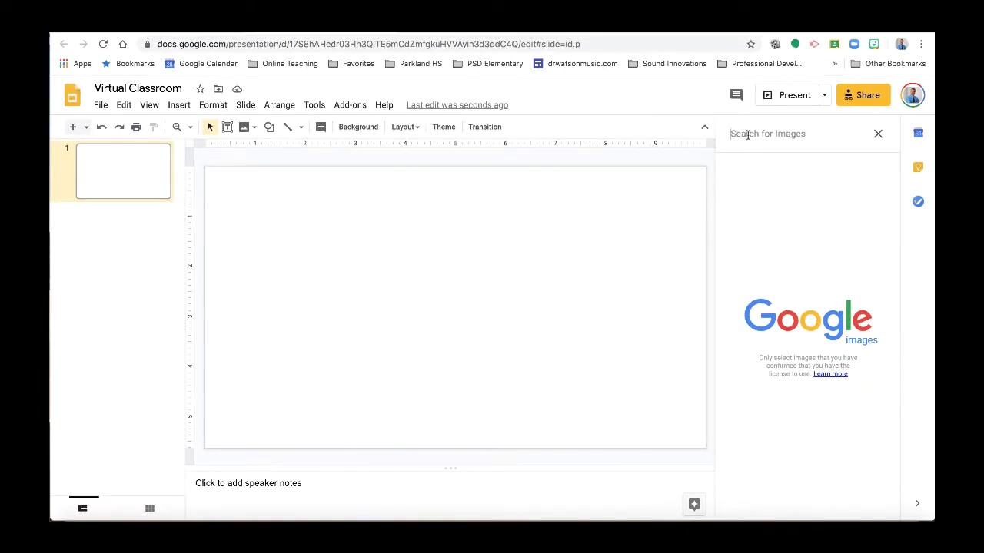
{"action": "type", "text": "fl"}
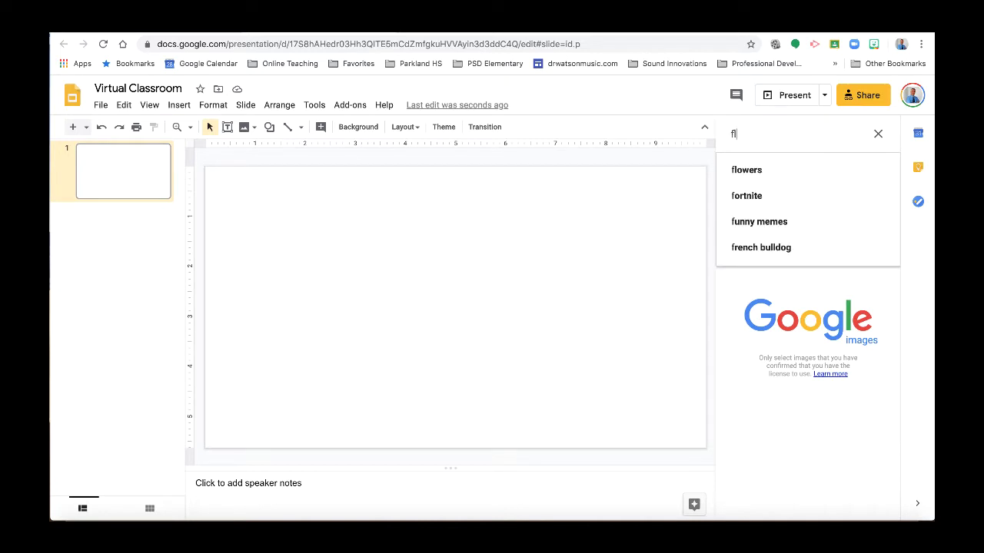
{"action": "type", "text": "oor to walls "}
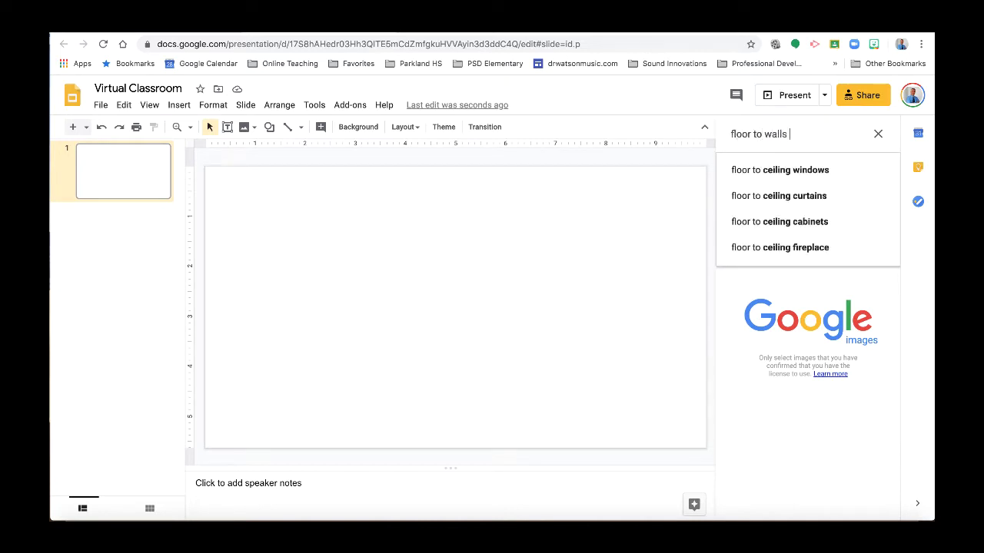
{"action": "type", "text": "bac"}
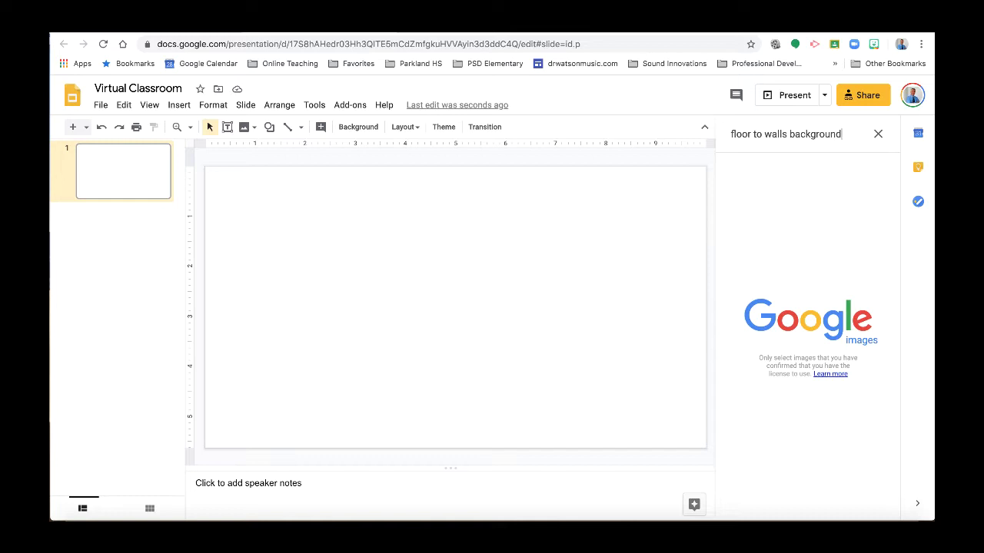
{"action": "type", "text": "kground"}
{"action": "key", "text": "Return"}
{"action": "scroll", "coordinate": [821, 236], "scroll_direction": "down", "scroll_amount": 5}
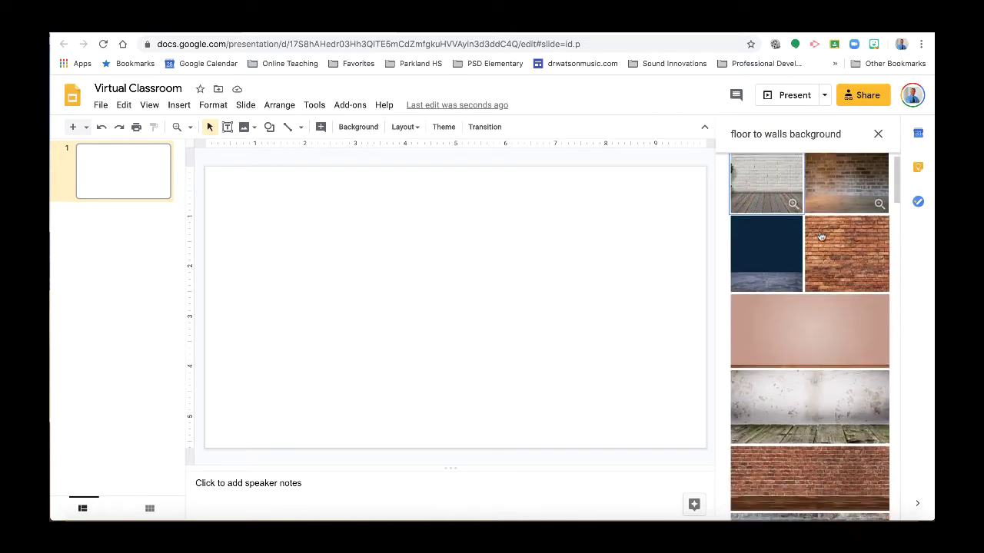
Insert the plain grey wall with weathered wood floor image from the "floor to wall background" search results.
{"action": "scroll", "coordinate": [821, 236], "scroll_direction": "down", "scroll_amount": 10}
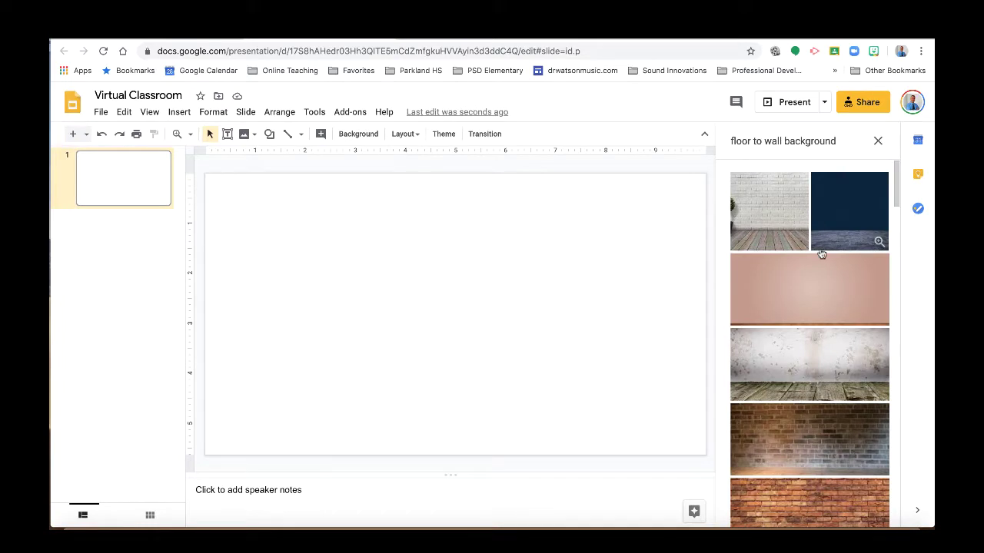
{"action": "scroll", "coordinate": [821, 254], "scroll_direction": "down", "scroll_amount": 5}
{"action": "scroll", "coordinate": [821, 253], "scroll_direction": "down", "scroll_amount": 5}
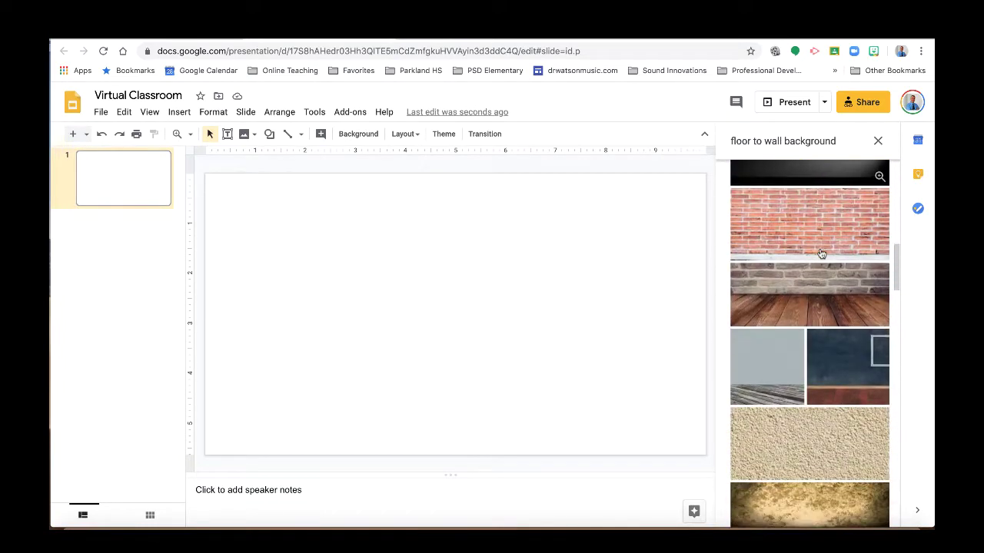
{"action": "scroll", "coordinate": [821, 254], "scroll_direction": "up", "scroll_amount": 2}
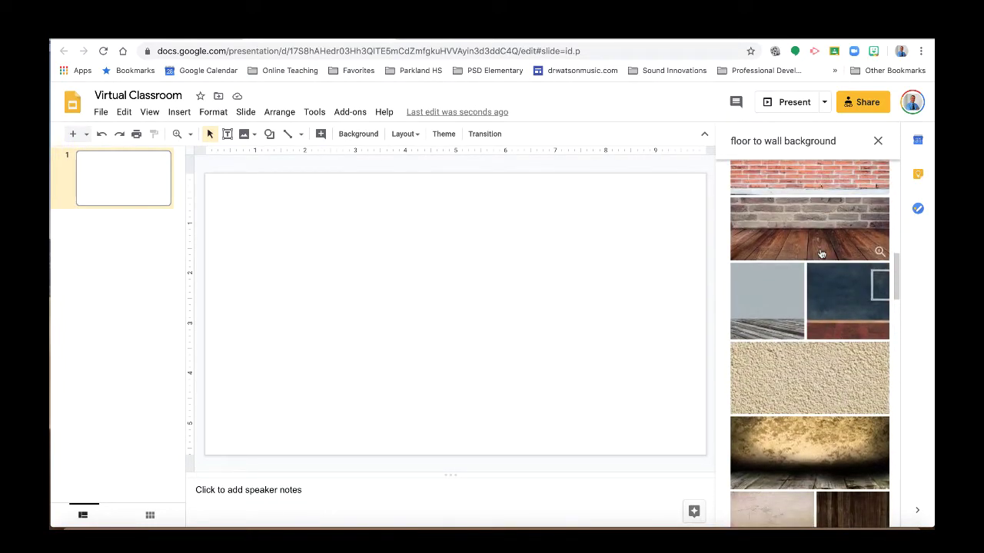
{"action": "left_click", "coordinate": [772, 302]}
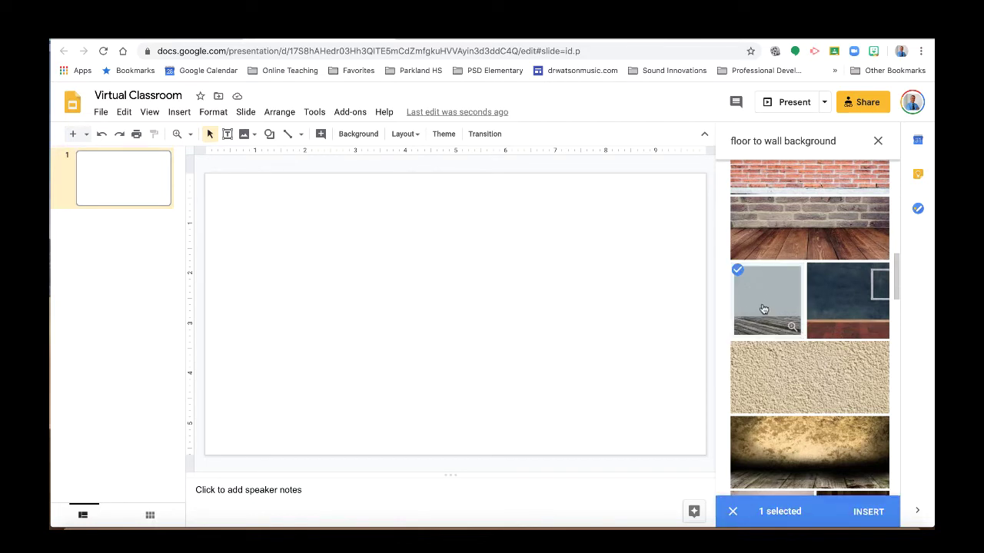
{"action": "left_click", "coordinate": [868, 511]}
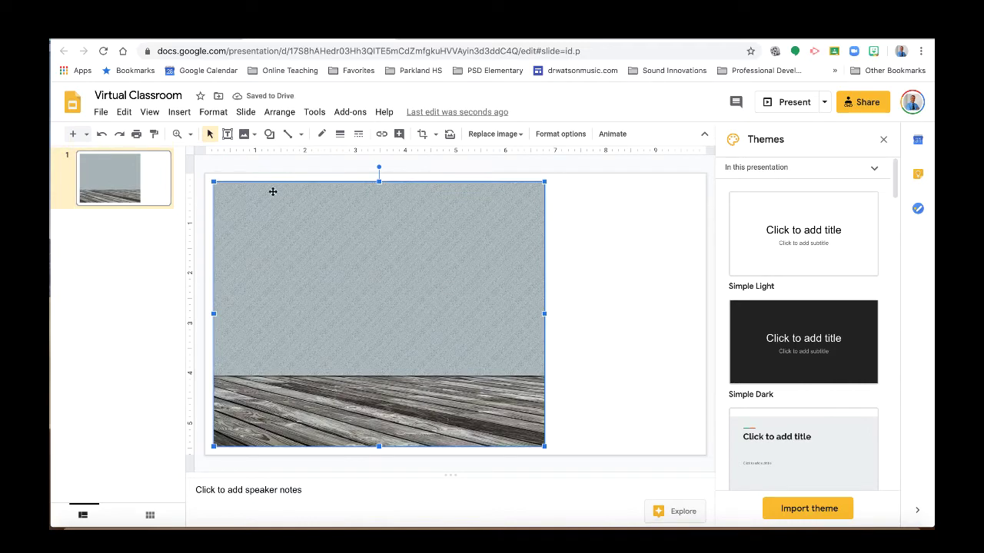
Stretch the inserted wall-and-floor image so that it fills the whole slide as a background.
{"action": "left_click_drag", "start_coordinate": [212, 181], "coordinate": [205, 174]}
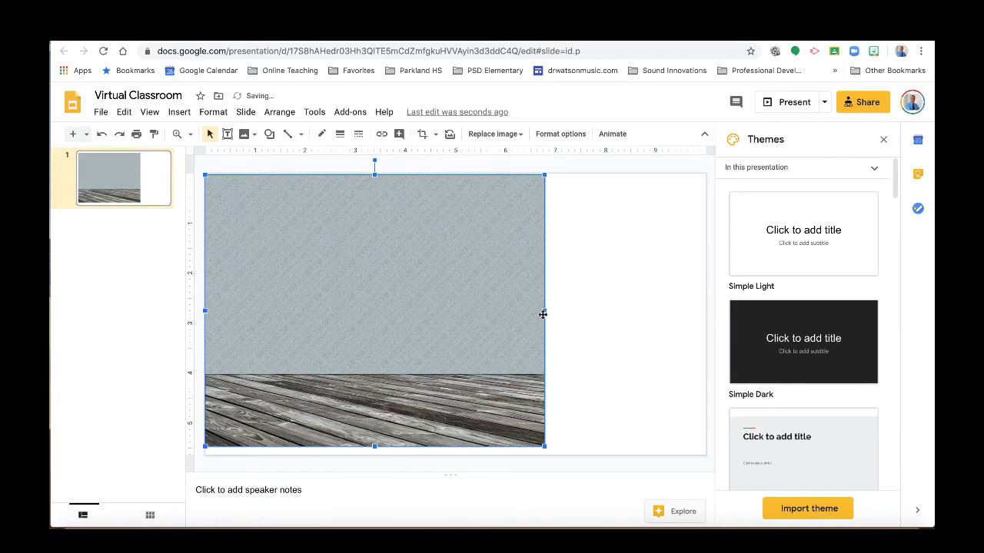
{"action": "left_click_drag", "start_coordinate": [544, 311], "coordinate": [705, 316]}
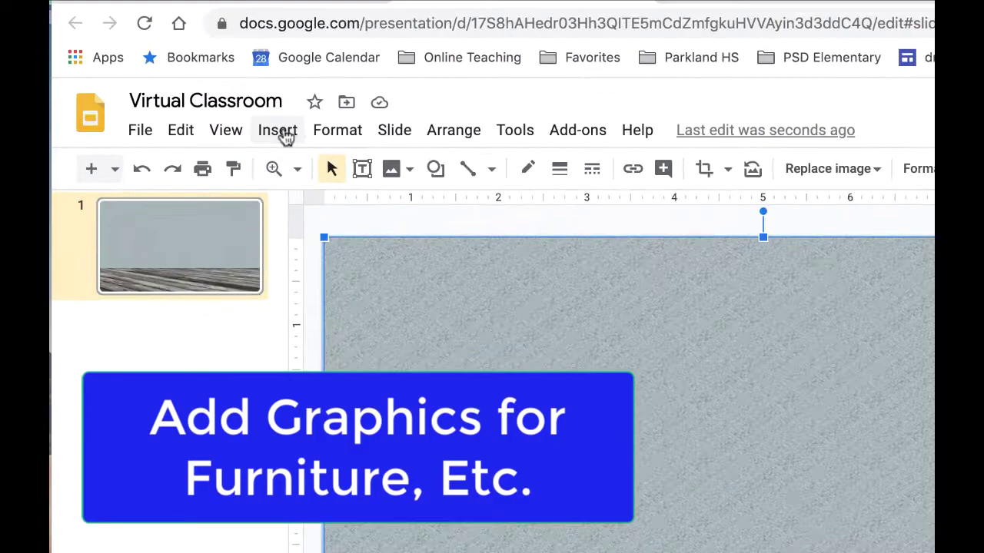
Search the web for insertable furniture images with the query "transparent bookshelf".
{"action": "left_click", "coordinate": [286, 136]}
{"action": "mouse_move", "coordinate": [317, 179]}
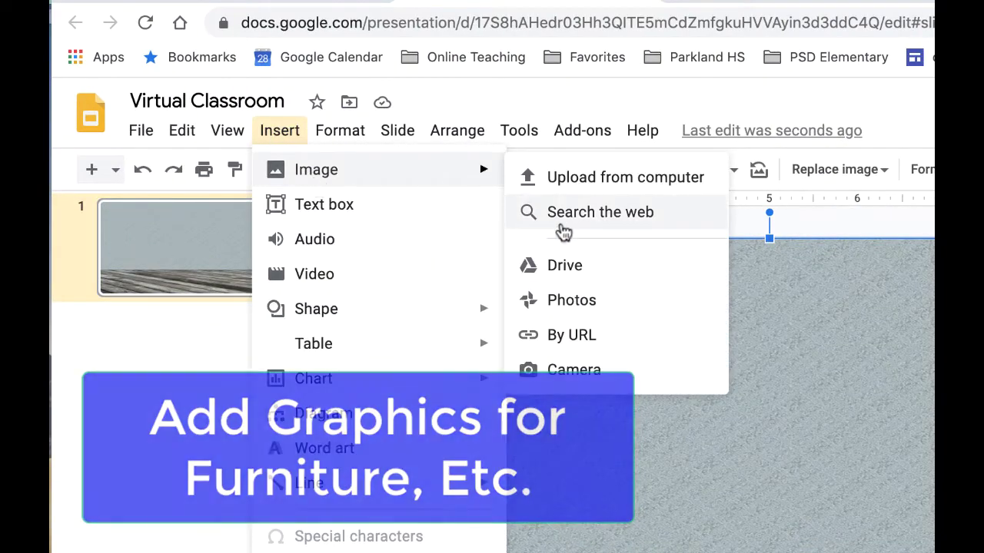
{"action": "left_click", "coordinate": [563, 223]}
{"action": "type", "text": "floor to wall background"}
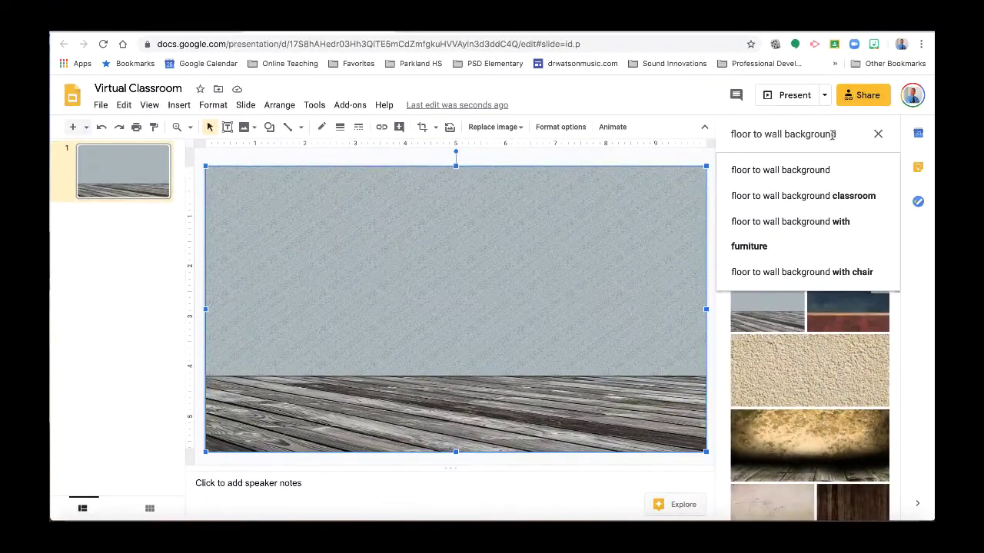
{"action": "triple_click", "coordinate": [791, 134]}
{"action": "type", "text": "transa"}
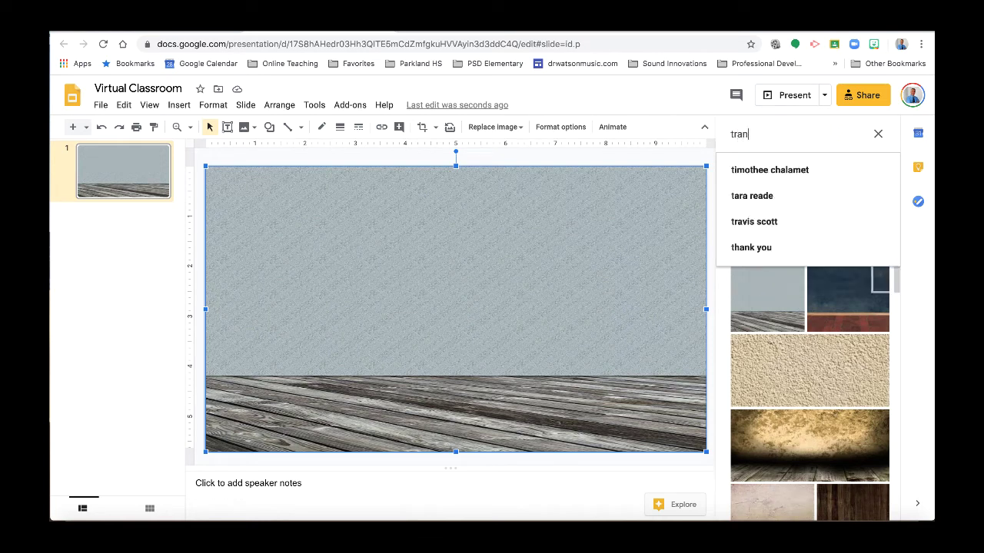
{"action": "key", "text": "BackSpace"}
{"action": "type", "text": "par"}
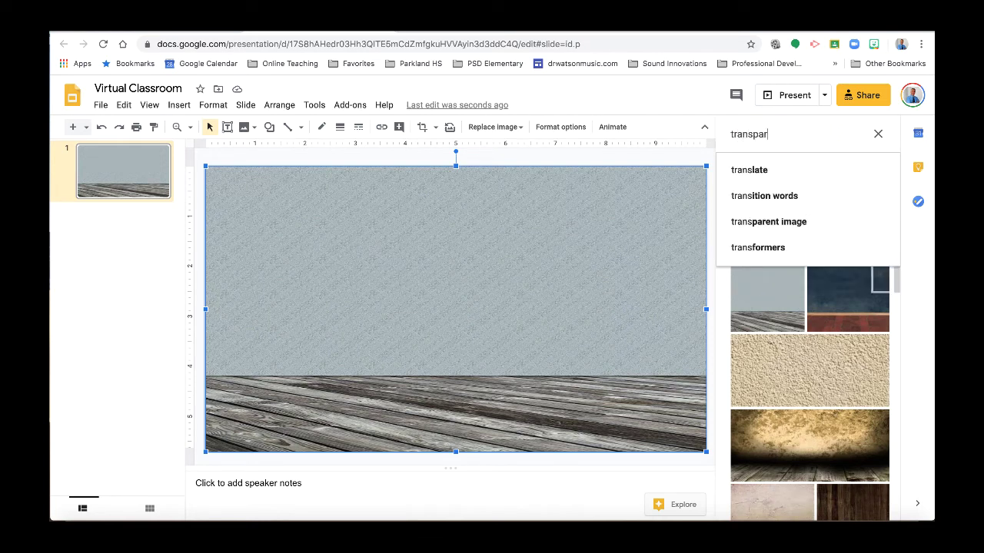
{"action": "type", "text": "ent bookshel"}
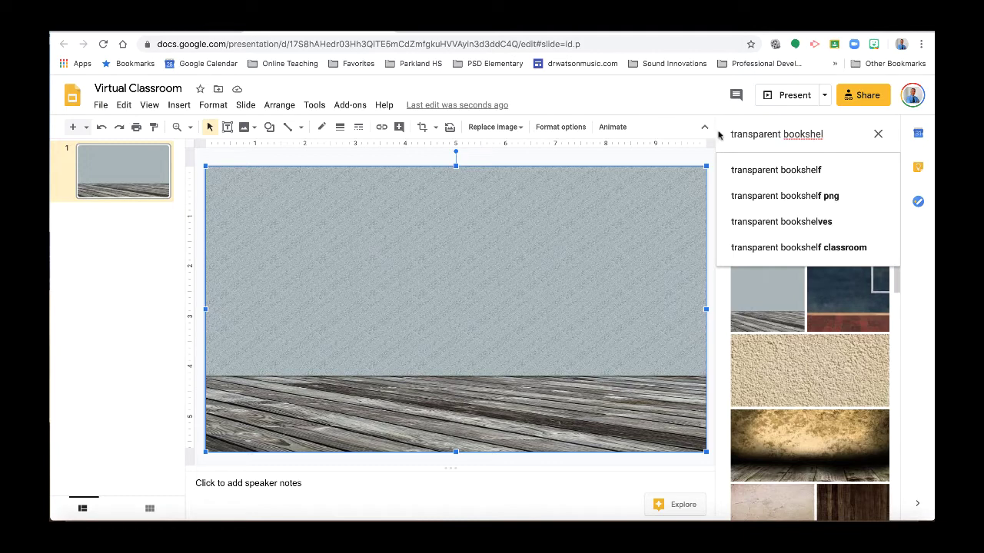
{"action": "left_click", "coordinate": [740, 173]}
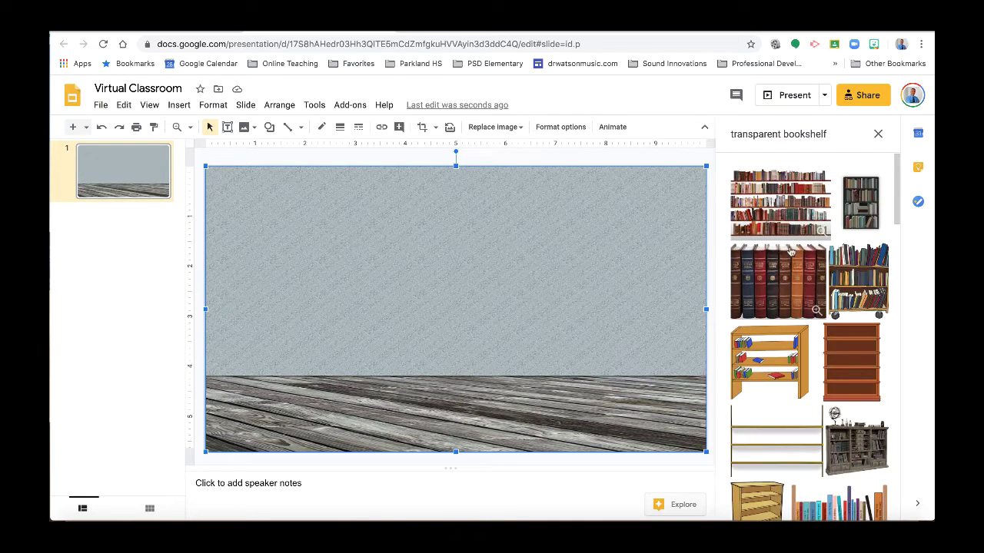
Insert the empty reddish-brown five-shelf bookcase image from the "transparent bookshelf" search results.
{"action": "scroll", "coordinate": [815, 262], "scroll_direction": "down", "scroll_amount": 3}
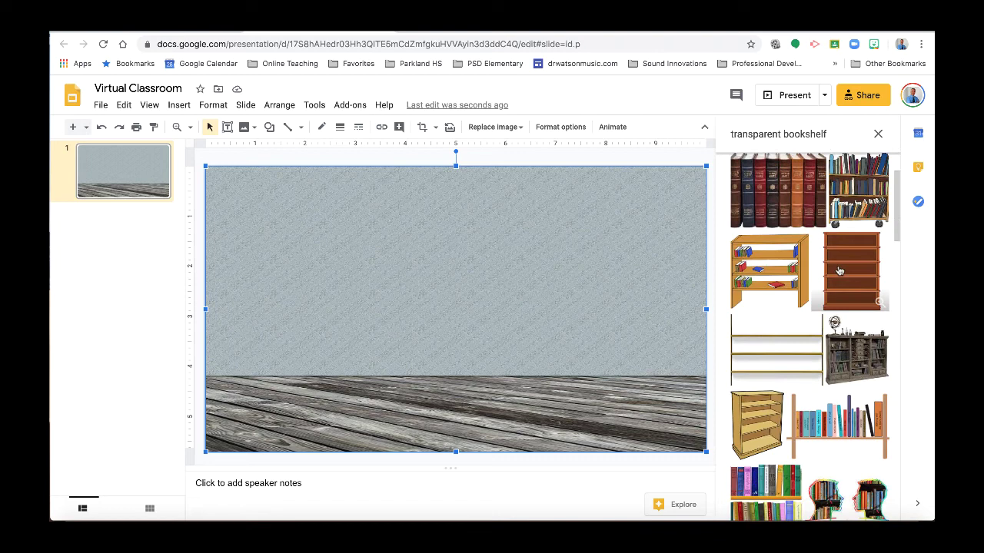
{"action": "left_click", "coordinate": [840, 272]}
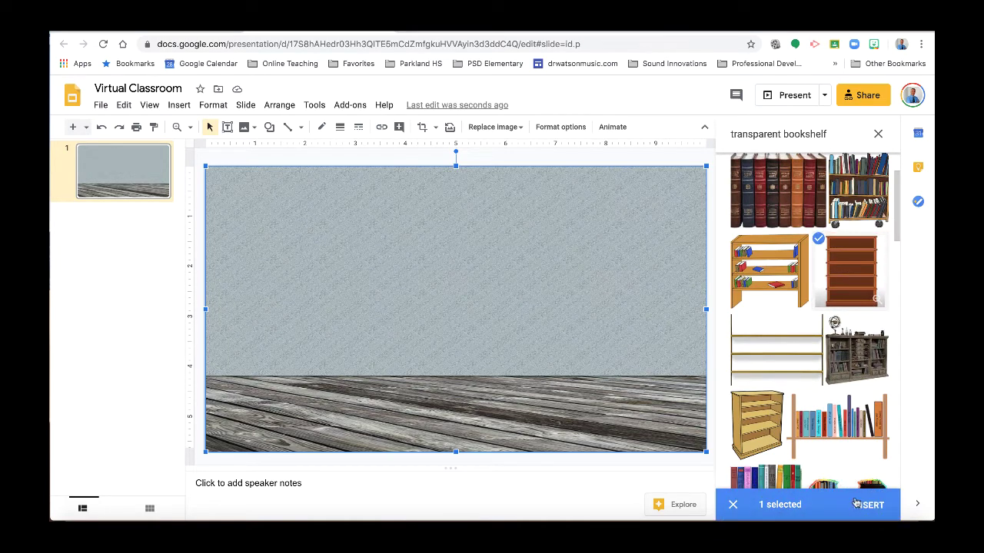
{"action": "left_click", "coordinate": [857, 503]}
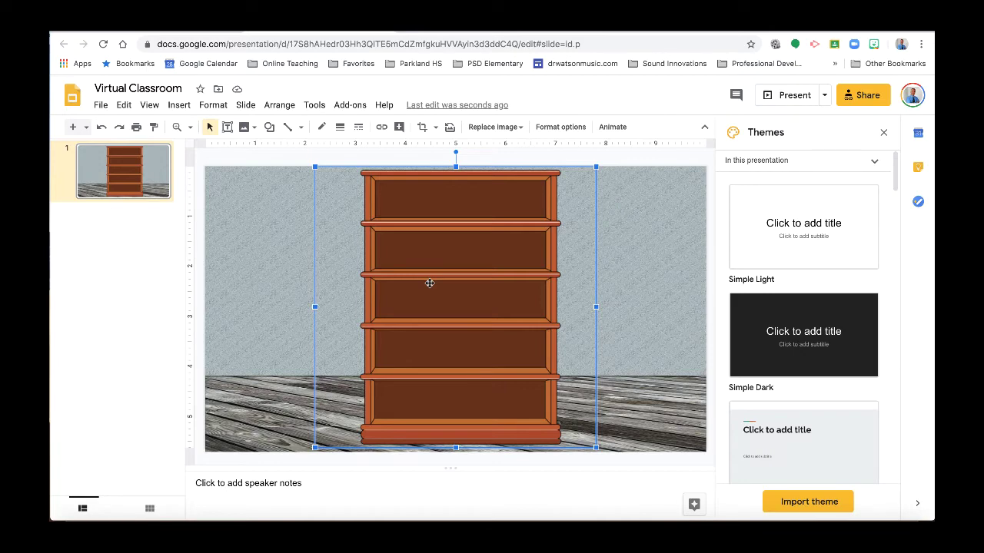
Shrink the bookcase and stand it against the wall on the right side of the slide, with its base on the floor.
{"action": "left_click_drag", "start_coordinate": [315, 167], "coordinate": [393, 254]}
{"action": "left_click_drag", "start_coordinate": [450, 286], "coordinate": [559, 274]}
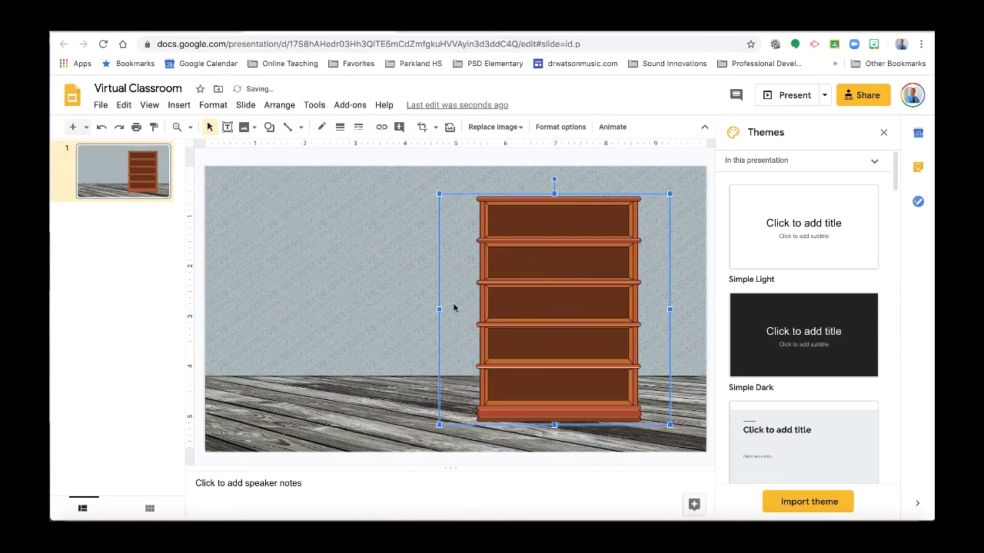
{"action": "left_click_drag", "start_coordinate": [438, 424], "coordinate": [455, 408]}
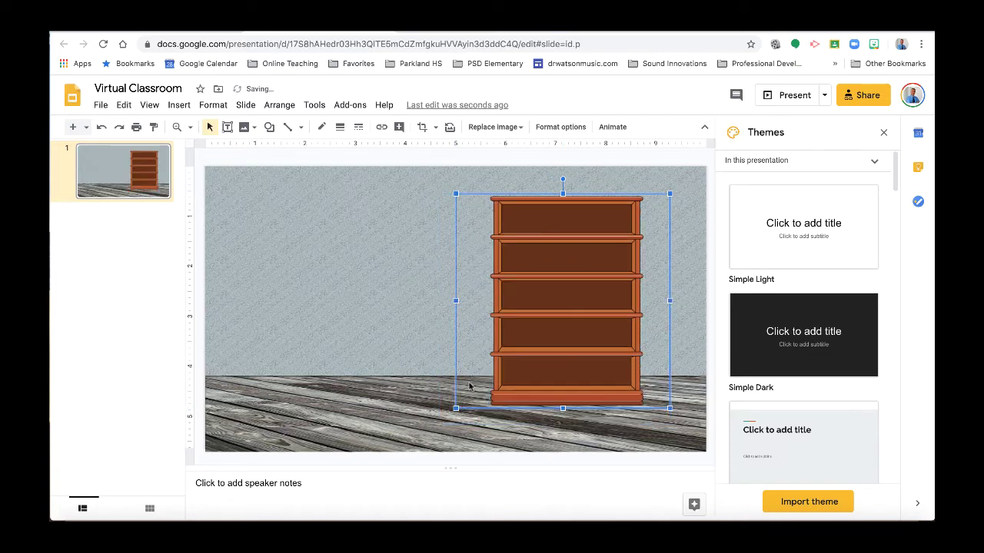
{"action": "key", "text": "Right"}
{"action": "key", "text": "Right"}
{"action": "key", "text": "Right"}
{"action": "key", "text": "Right"}
{"action": "key", "text": "Right"}
{"action": "key", "text": "Up"}
{"action": "key", "text": "Up"}
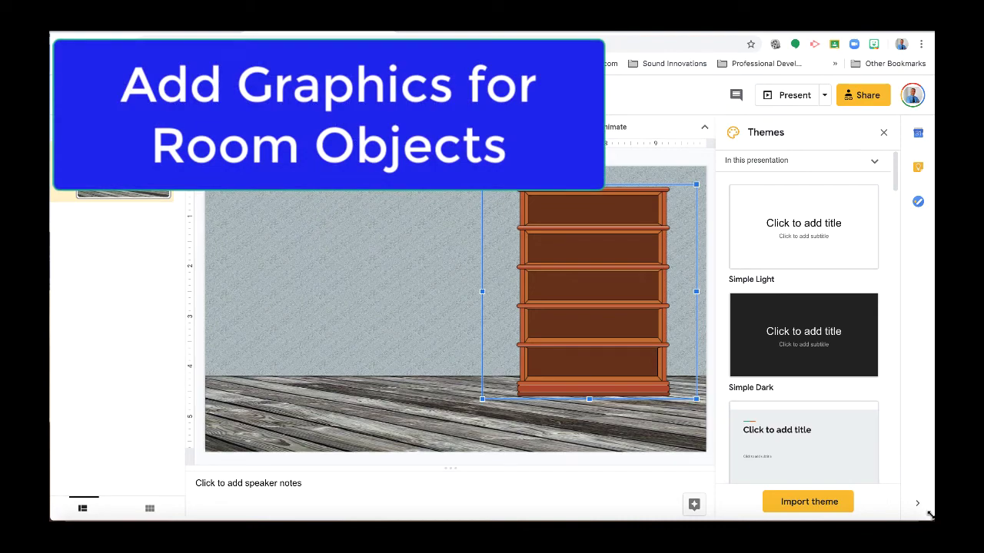
Narrow the browser window to reach the desktop files, then add s-l640-removebg-preview.png, shrunk to fit the bookcase's second shelf.
{"action": "left_click_drag", "start_coordinate": [930, 515], "coordinate": [804, 513]}
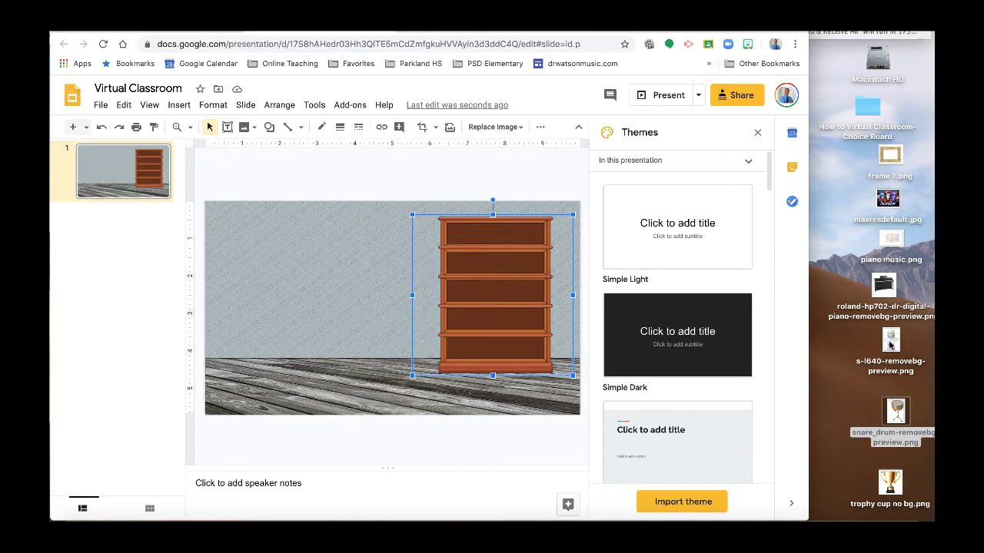
{"action": "left_click_drag", "start_coordinate": [890, 345], "coordinate": [514, 248]}
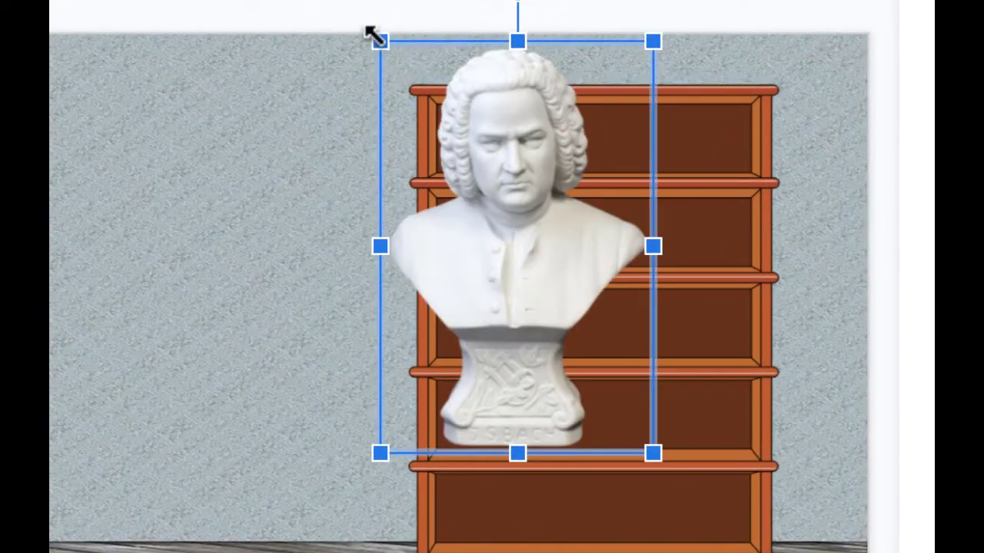
{"action": "left_click_drag", "start_coordinate": [375, 37], "coordinate": [534, 272]}
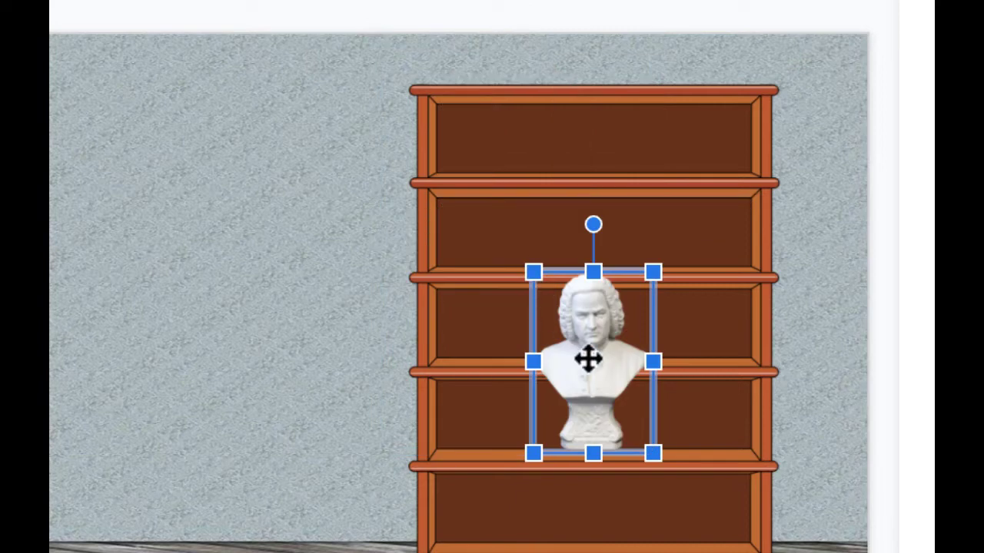
{"action": "left_click_drag", "start_coordinate": [589, 358], "coordinate": [505, 222]}
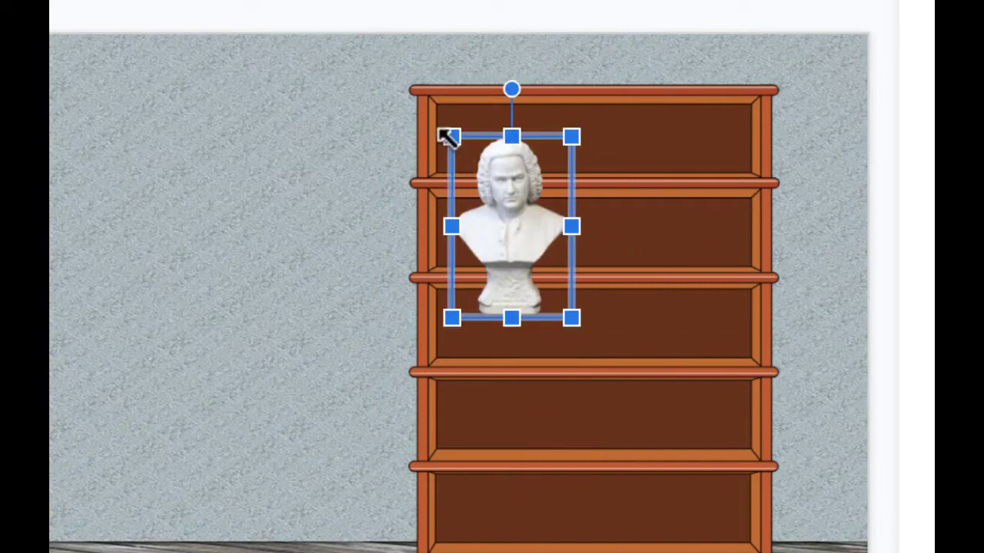
{"action": "left_click_drag", "start_coordinate": [450, 137], "coordinate": [493, 203]}
{"action": "left_click_drag", "start_coordinate": [528, 252], "coordinate": [492, 194]}
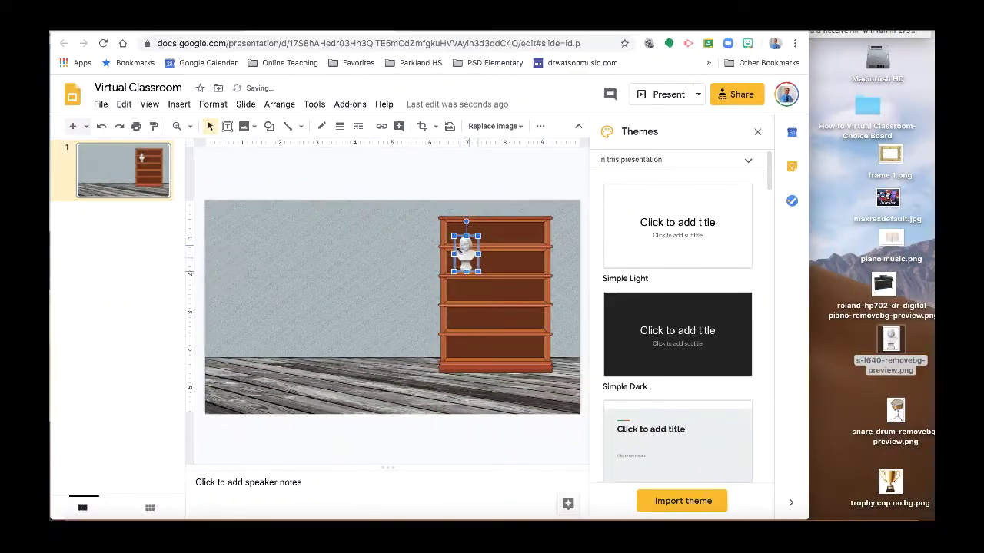
{"action": "left_click_drag", "start_coordinate": [455, 236], "coordinate": [460, 248]}
{"action": "left_click", "coordinate": [498, 266]}
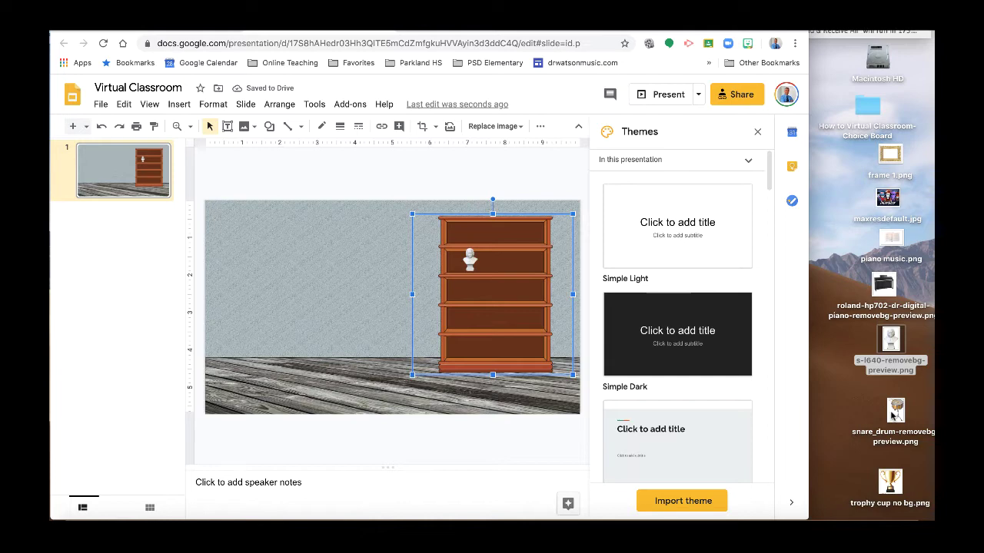
Add "trophy cup no bg.png" from the desktop and shrink it to stand at the right end of the bookcase's third shelf.
{"action": "left_click_drag", "start_coordinate": [890, 489], "coordinate": [482, 302]}
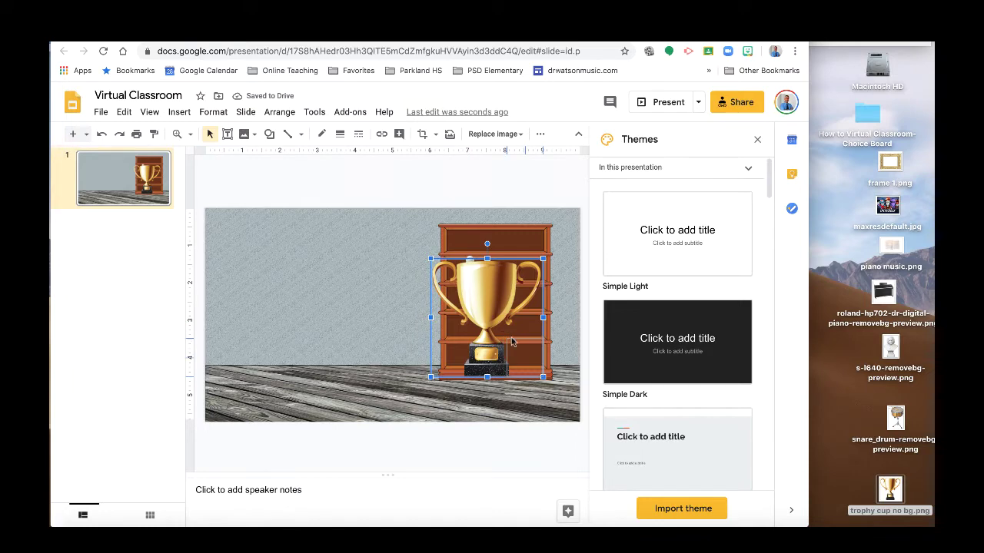
{"action": "left_click_drag", "start_coordinate": [513, 342], "coordinate": [513, 310]}
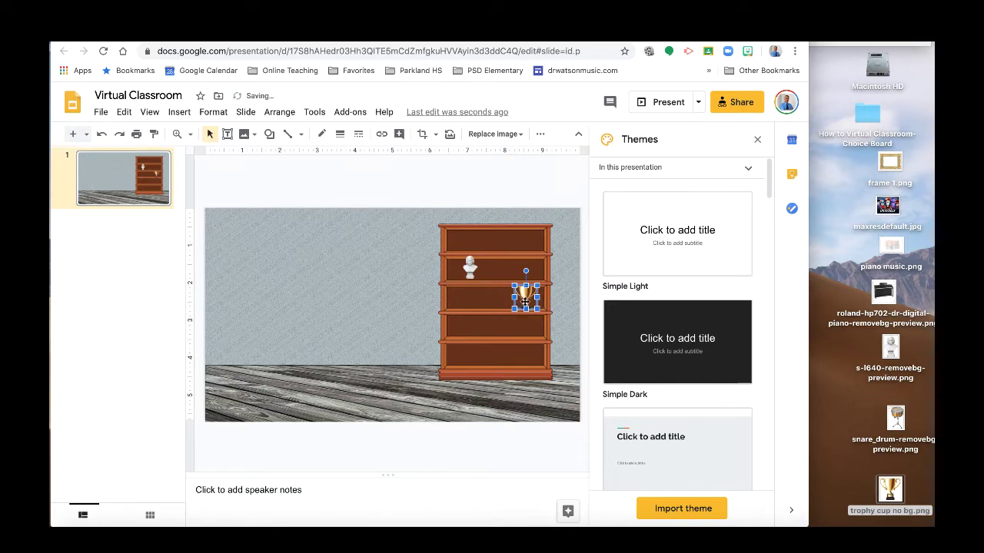
{"action": "left_click", "coordinate": [523, 352]}
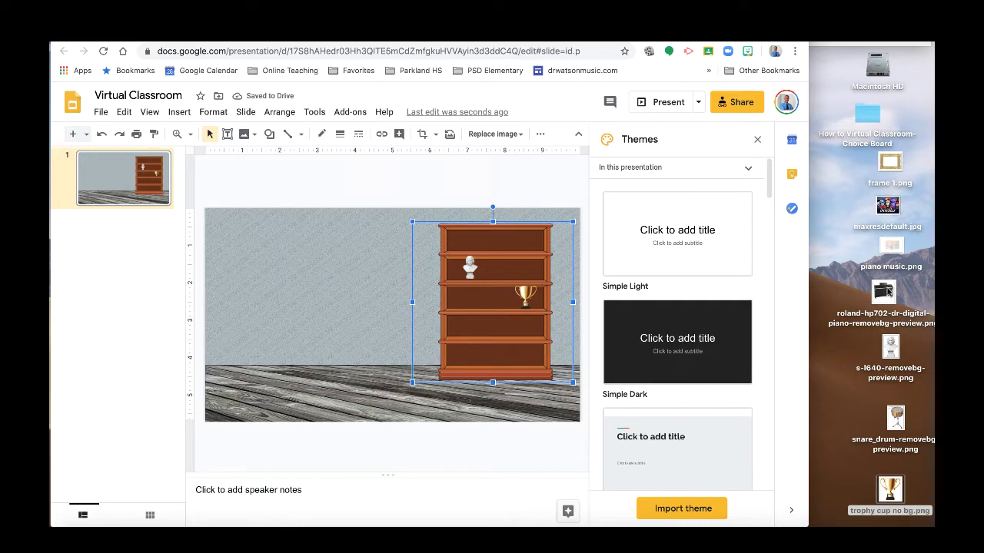
Add the roland-hp702 digital piano image from the desktop, scale it down and place it at the slide's left edge on the floor.
{"action": "left_click_drag", "start_coordinate": [885, 292], "coordinate": [309, 334]}
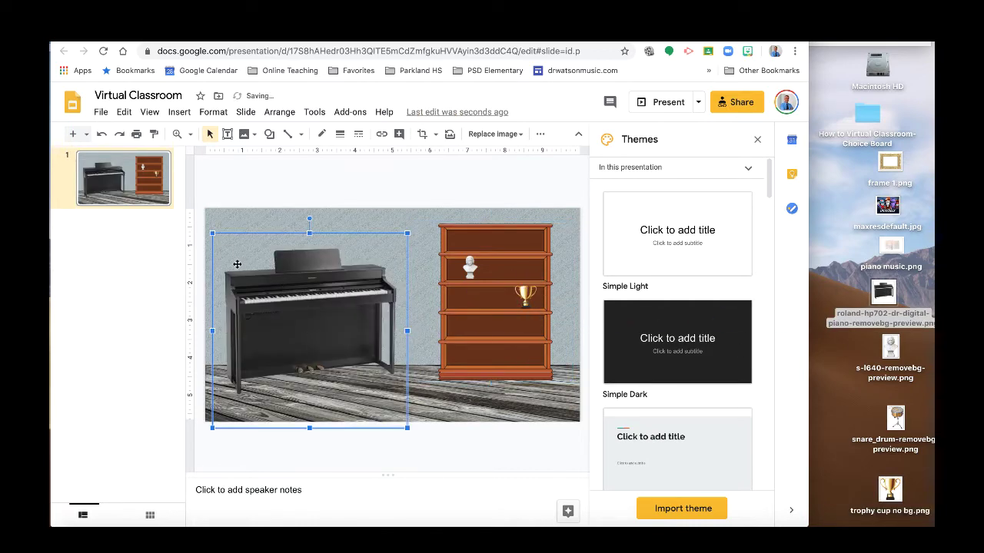
{"action": "left_click_drag", "start_coordinate": [212, 233], "coordinate": [255, 274]}
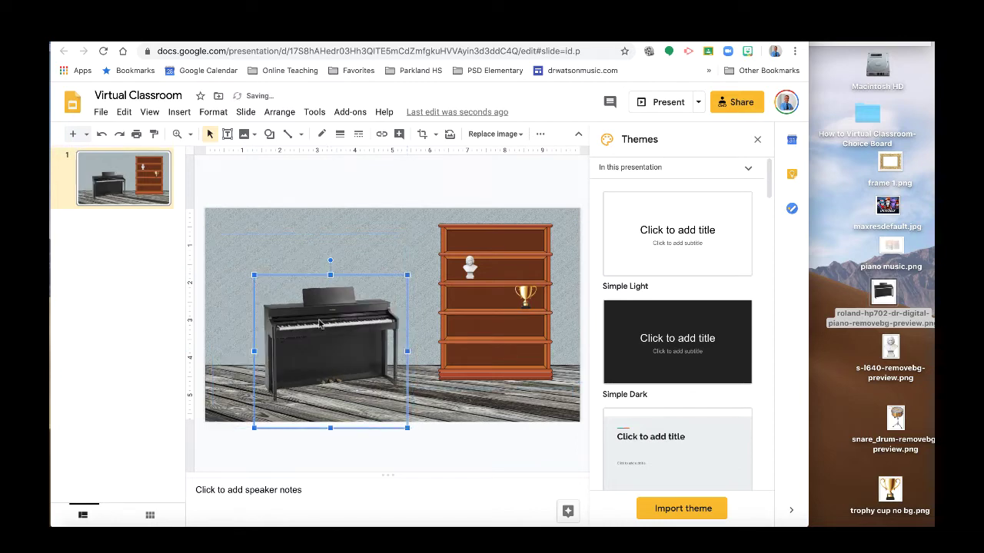
{"action": "left_click_drag", "start_coordinate": [326, 325], "coordinate": [276, 338]}
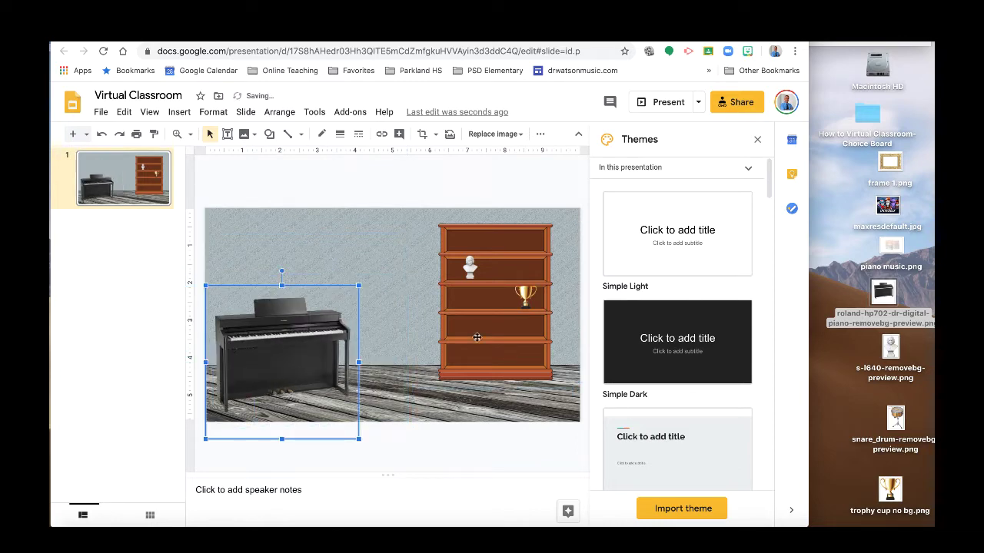
Add the snare_drum-removebg-preview.png image from the desktop, scale it down and place it between the piano and the bookcase.
{"action": "left_click_drag", "start_coordinate": [891, 421], "coordinate": [398, 366]}
{"action": "left_click_drag", "start_coordinate": [355, 300], "coordinate": [384, 342]}
{"action": "left_click_drag", "start_coordinate": [416, 373], "coordinate": [390, 358]}
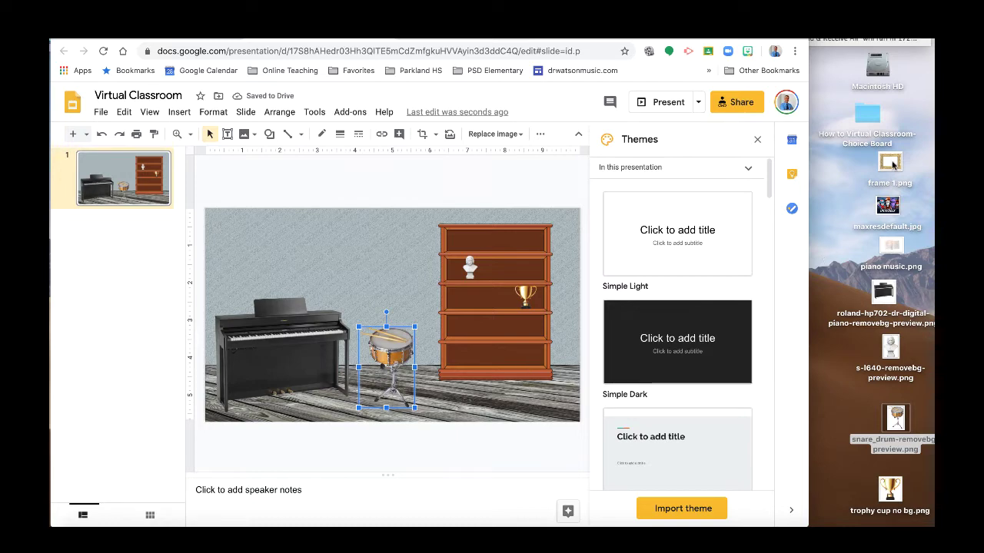
Hang a scaled-down frame 1.png on the wall above the piano and fit the maxresdefault.jpg picture inside it.
{"action": "left_click_drag", "start_coordinate": [893, 165], "coordinate": [275, 236]}
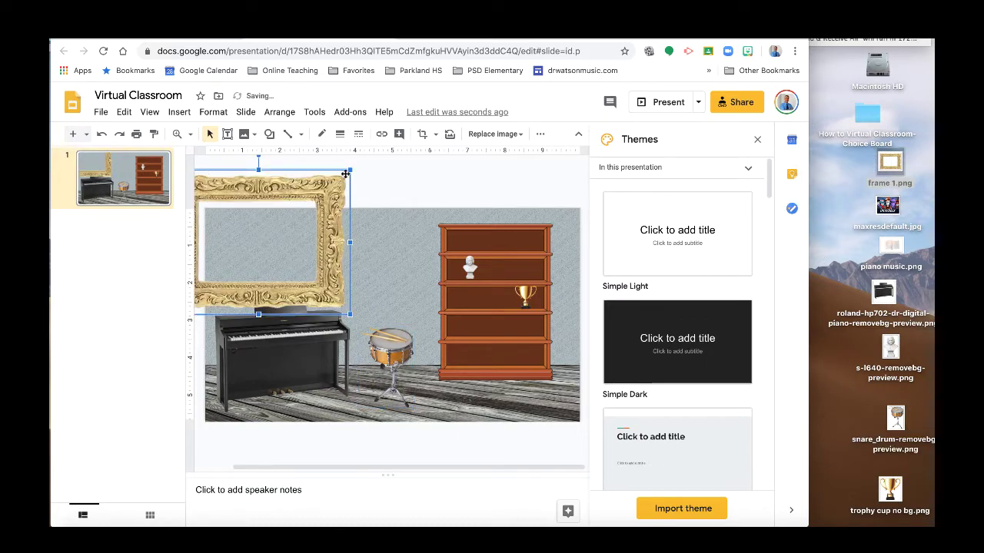
{"action": "left_click_drag", "start_coordinate": [350, 171], "coordinate": [301, 230]}
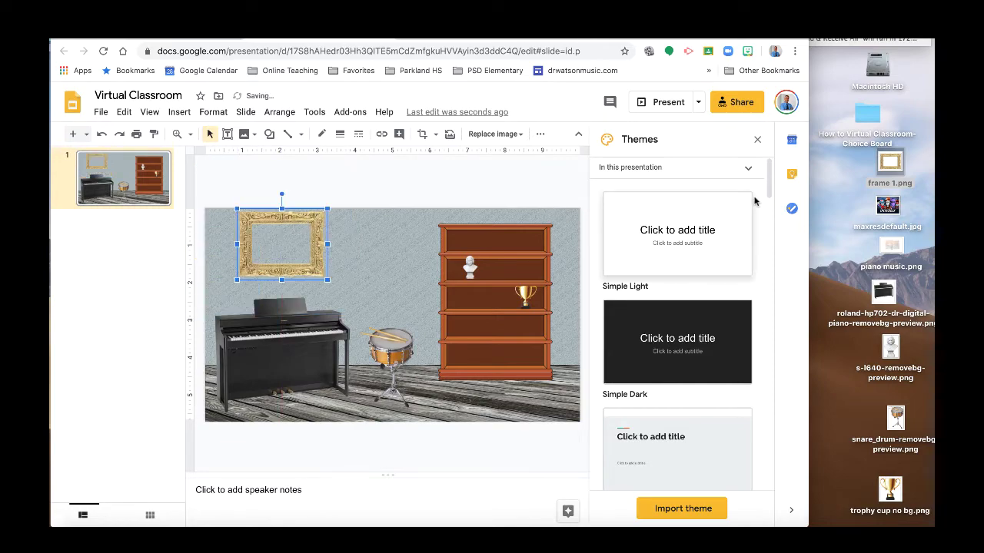
{"action": "left_click_drag", "start_coordinate": [887, 209], "coordinate": [280, 233]}
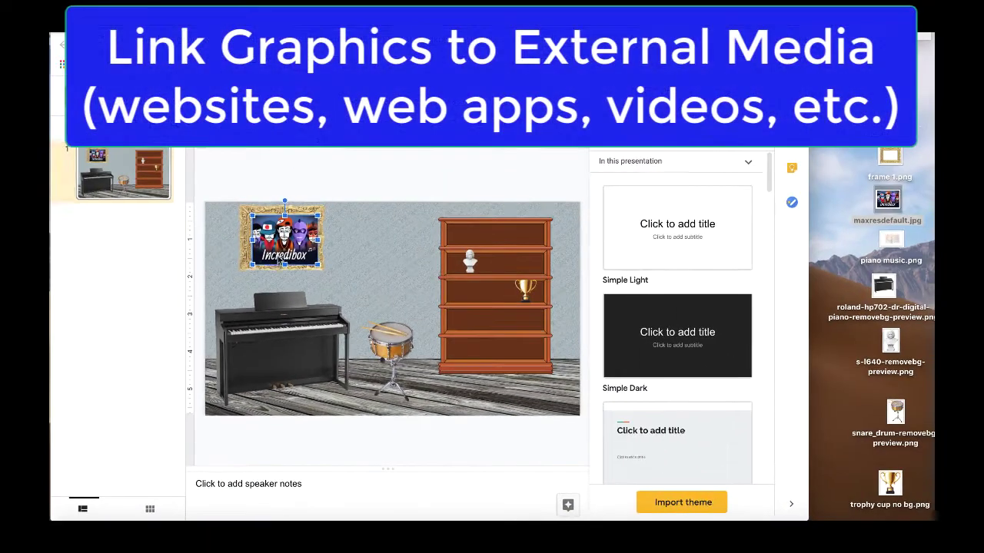
{"action": "left_click", "coordinate": [190, 486]}
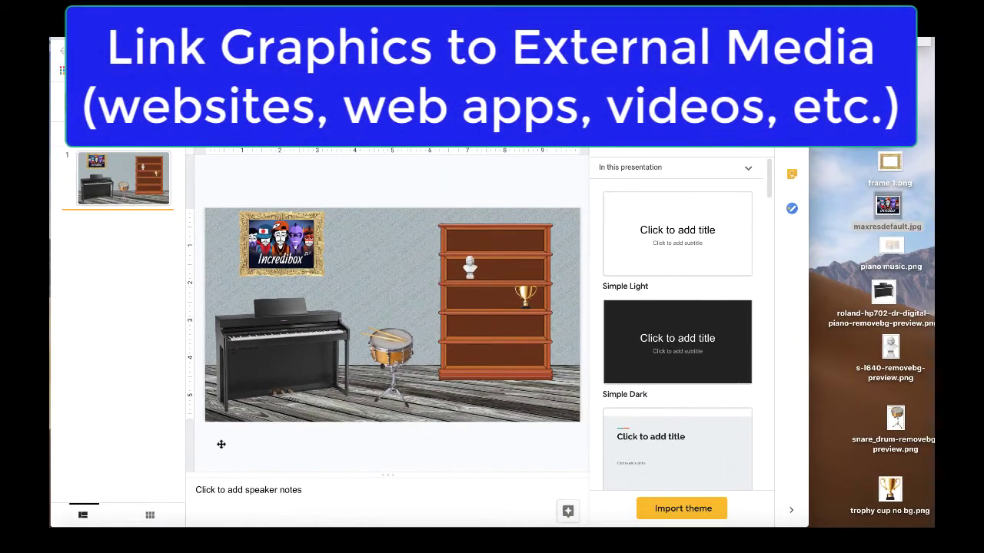
{"action": "left_click", "coordinate": [287, 351]}
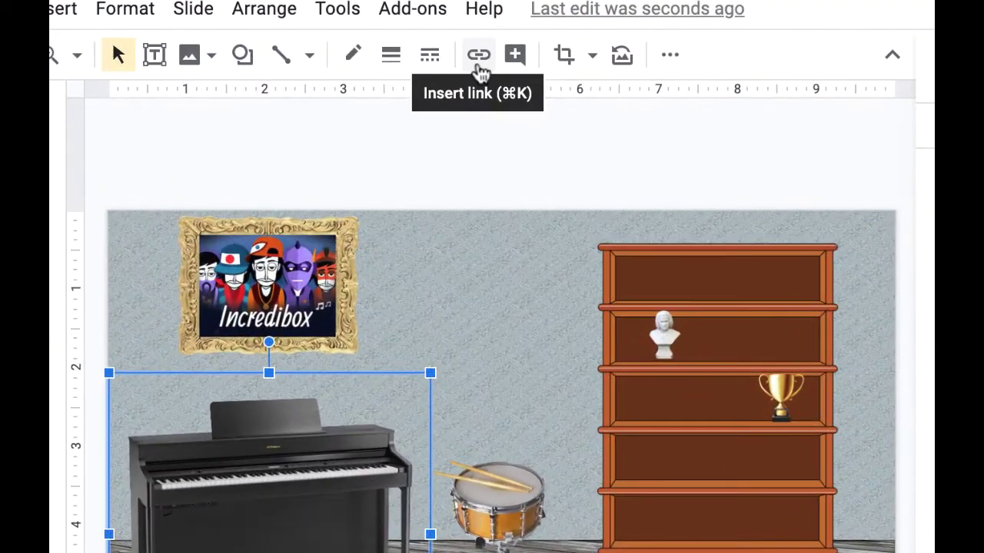
{"action": "left_click", "coordinate": [478, 55]}
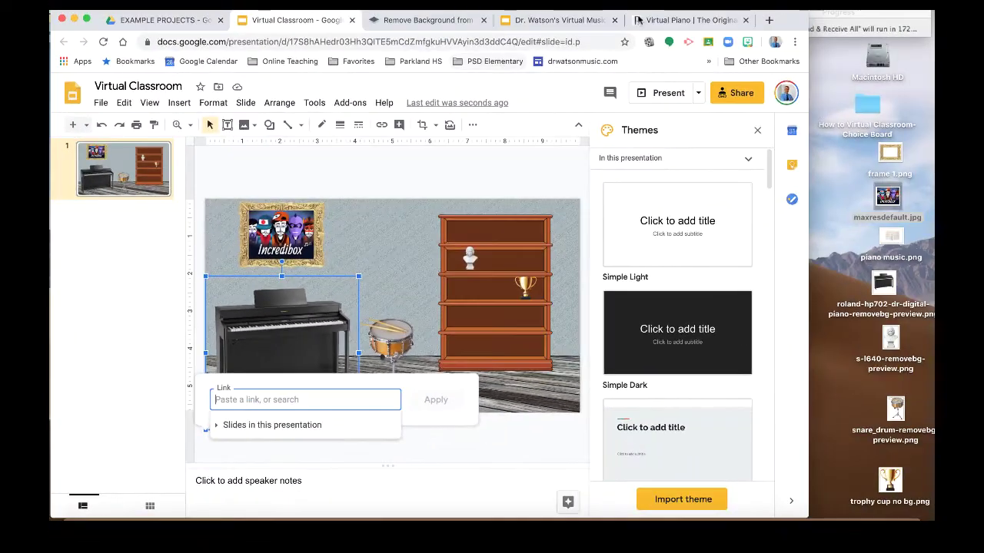
{"action": "left_click", "coordinate": [638, 20]}
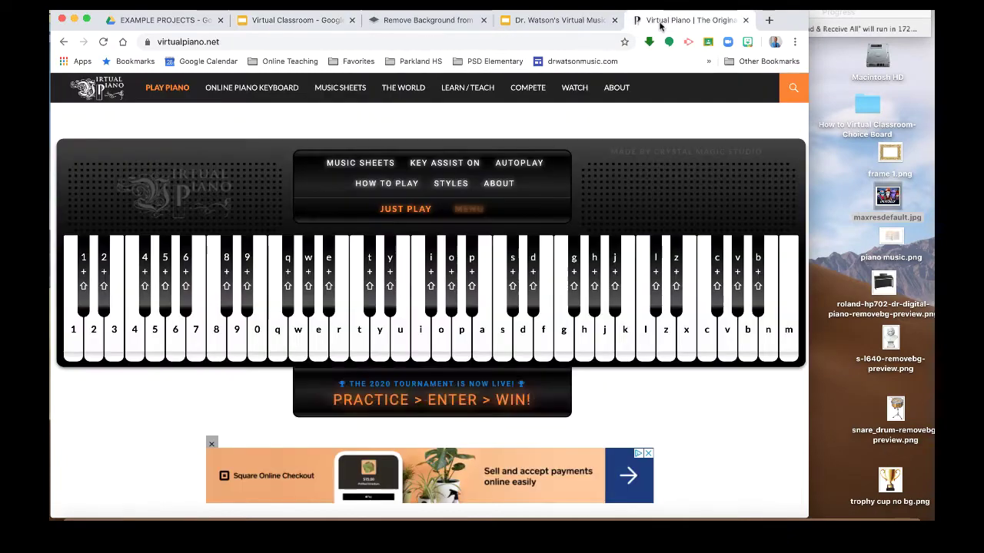
{"action": "left_click", "coordinate": [190, 42]}
{"action": "key", "text": "ctrl+c"}
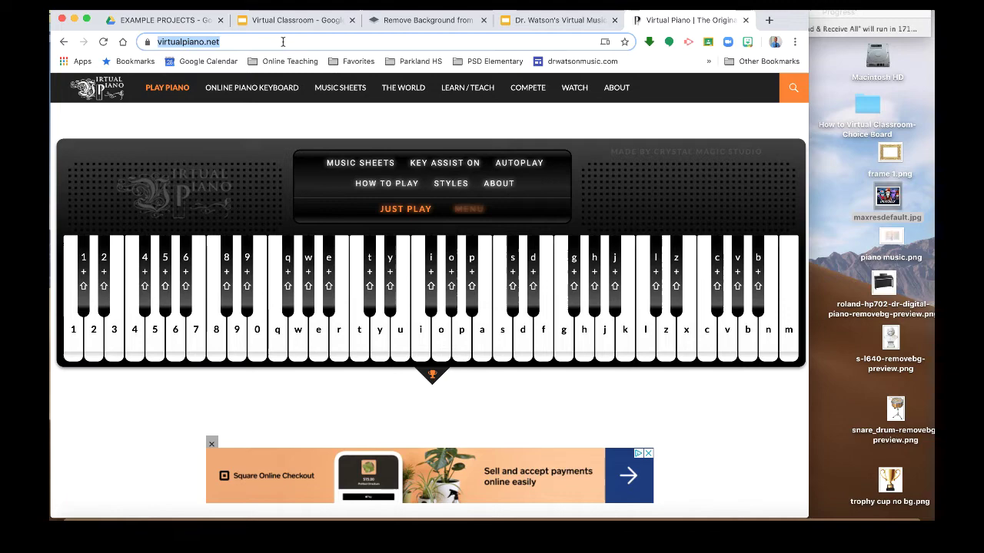
{"action": "left_click", "coordinate": [292, 20]}
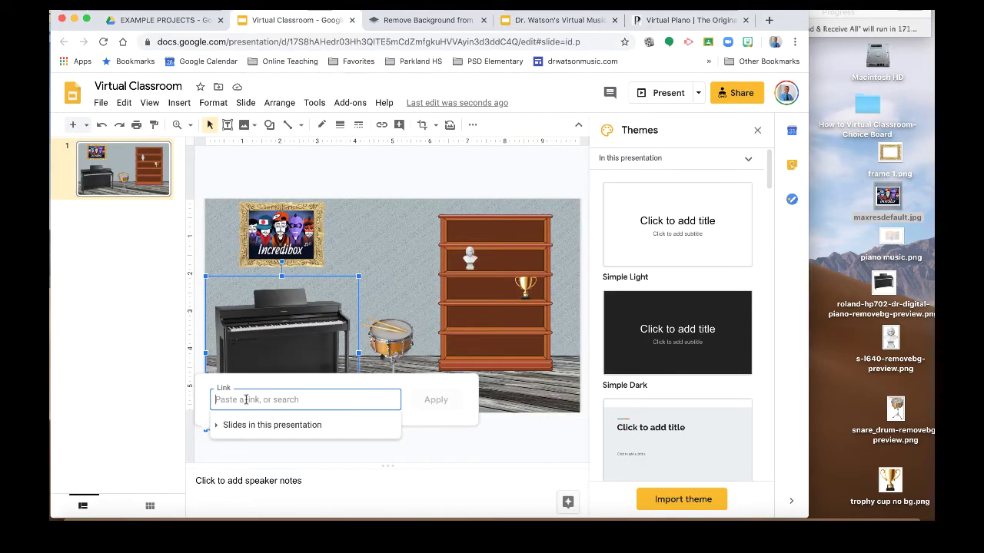
{"action": "key", "text": "ctrl+v"}
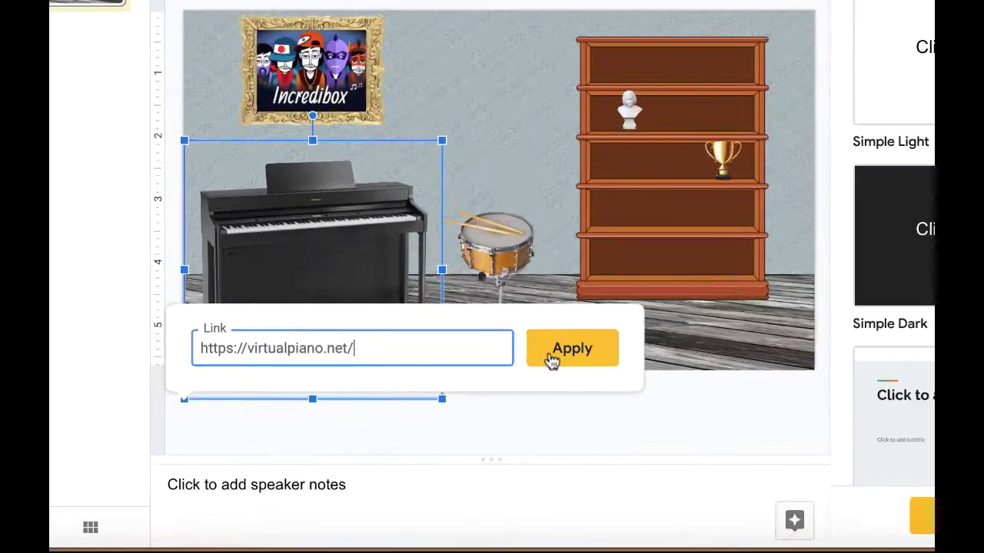
{"action": "left_click", "coordinate": [436, 399]}
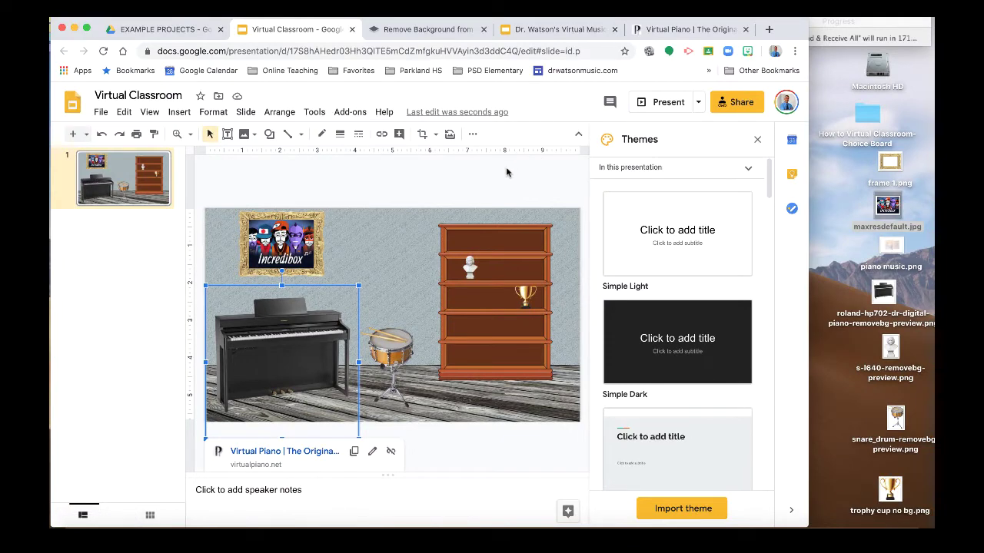
Open incredibox.com in a new browser tab, copy its address and link the framed Incredibox picture to it.
{"action": "left_click", "coordinate": [284, 248]}
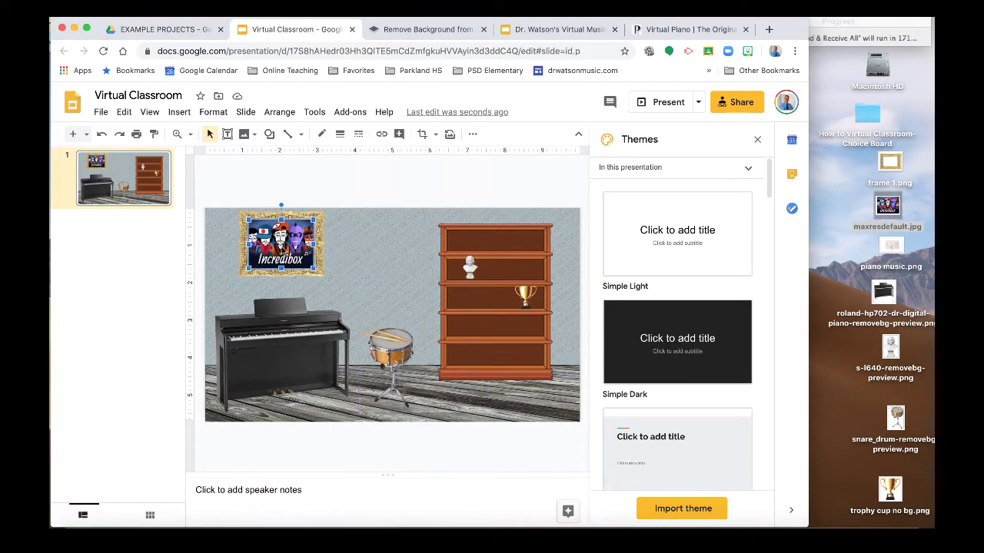
{"action": "left_click", "coordinate": [380, 135]}
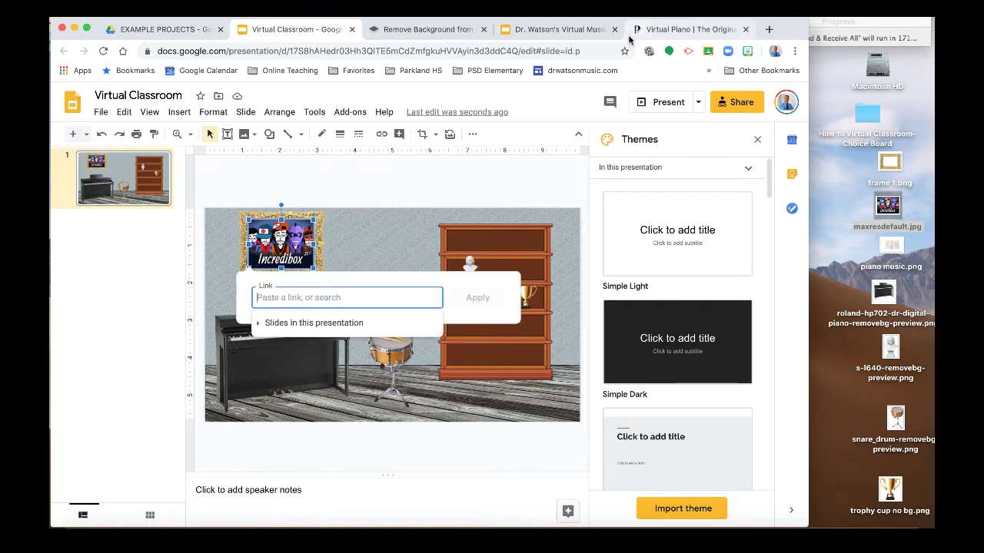
{"action": "left_click", "coordinate": [768, 30]}
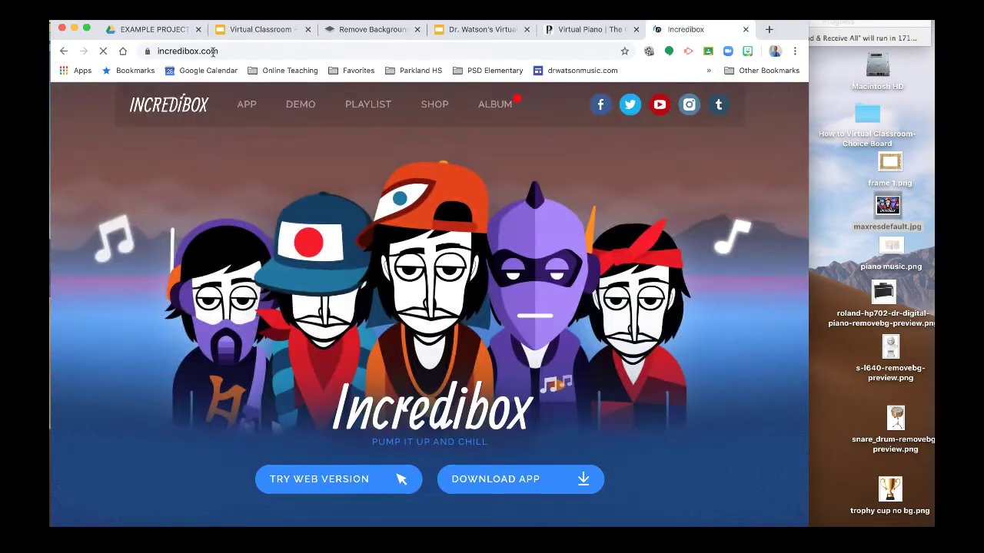
{"action": "left_click", "coordinate": [213, 51]}
{"action": "key", "text": "super+c"}
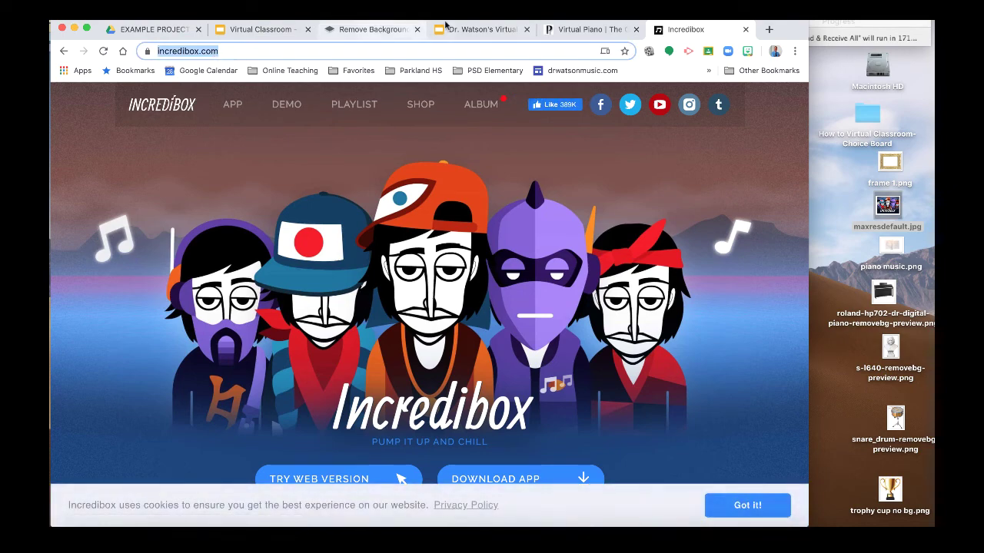
{"action": "left_click", "coordinate": [264, 31]}
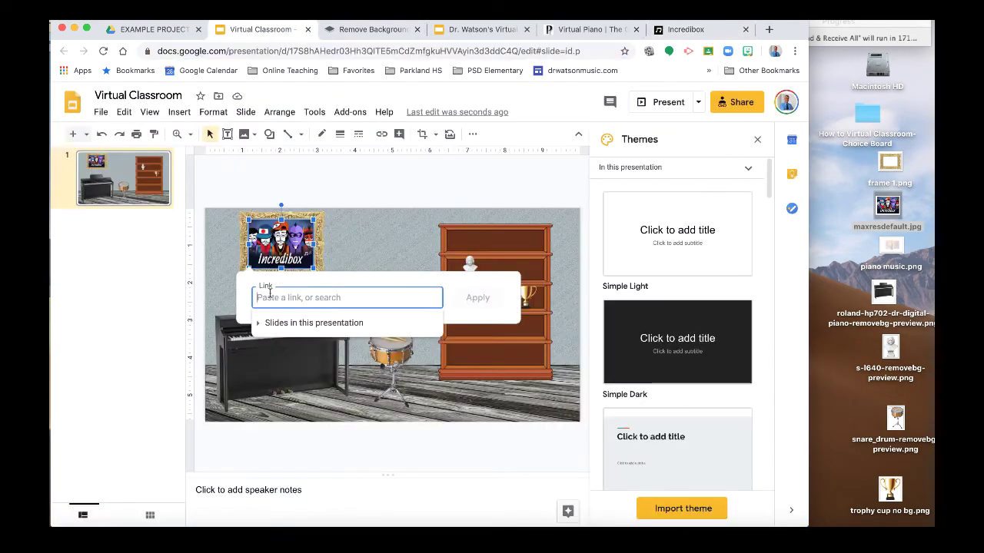
{"action": "key", "text": "super+v"}
{"action": "left_click", "coordinate": [467, 300]}
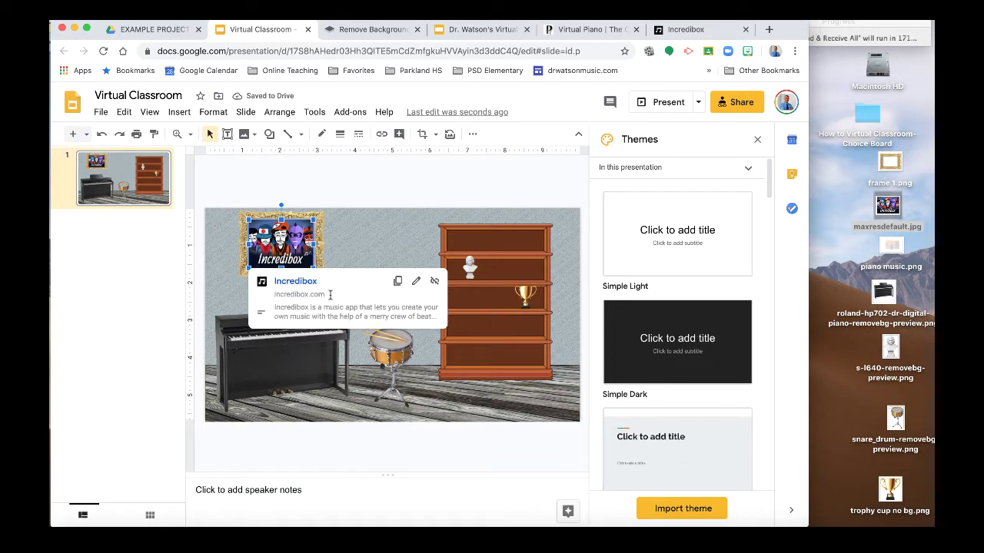
{"action": "left_click", "coordinate": [358, 250]}
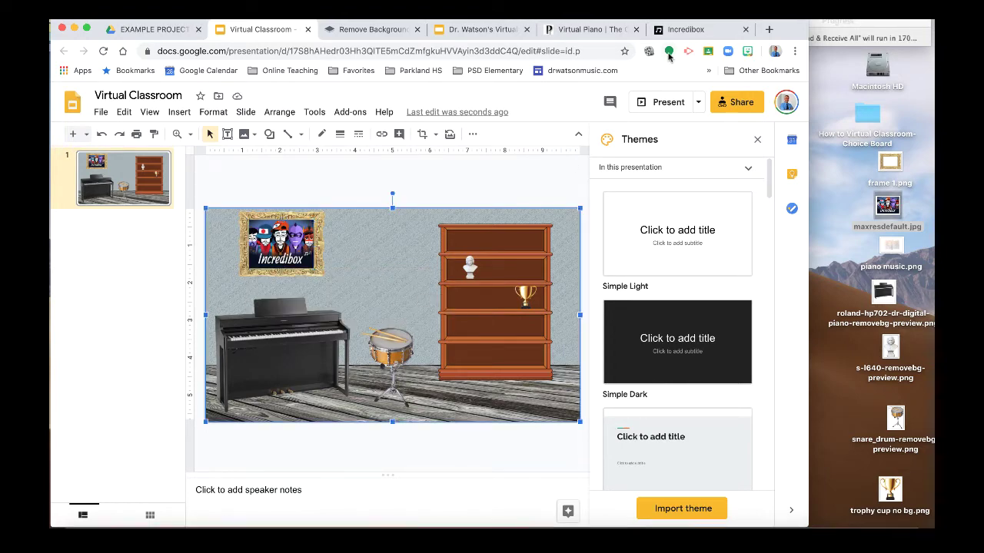
{"action": "left_click", "coordinate": [769, 29]}
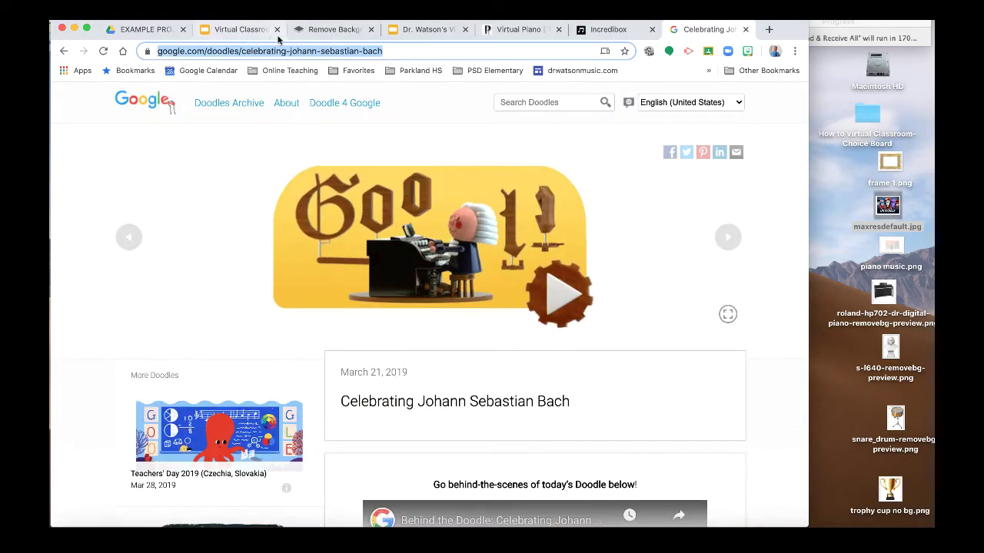
{"action": "left_click", "coordinate": [259, 31]}
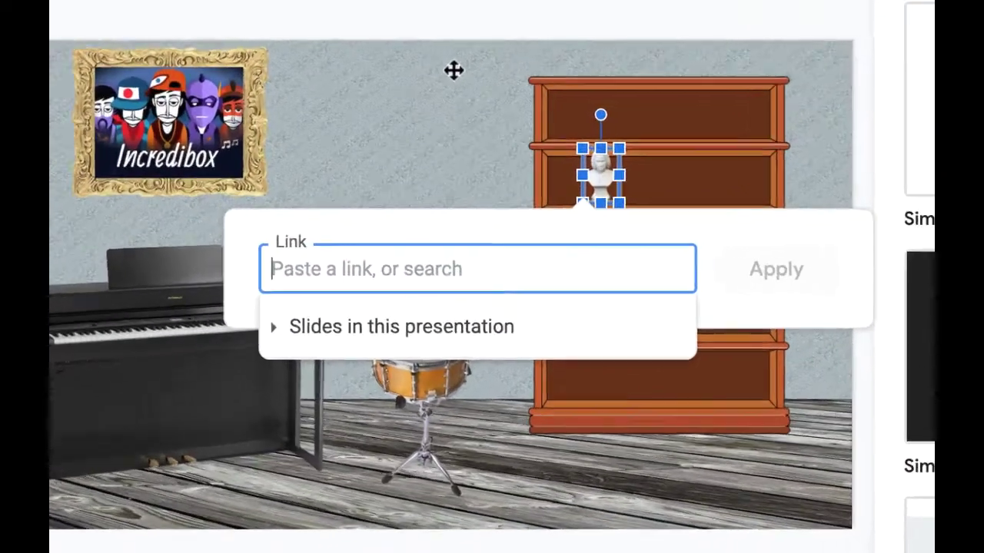
{"action": "type", "text": "https://www.google.com/doodles/celebrating-johann-sebastian-bach"}
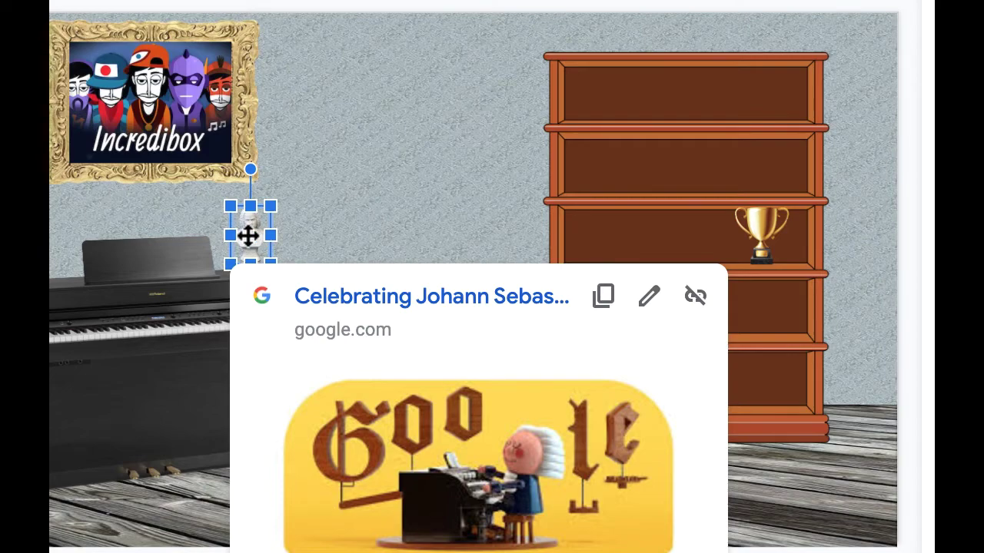
{"action": "key", "text": "super+z"}
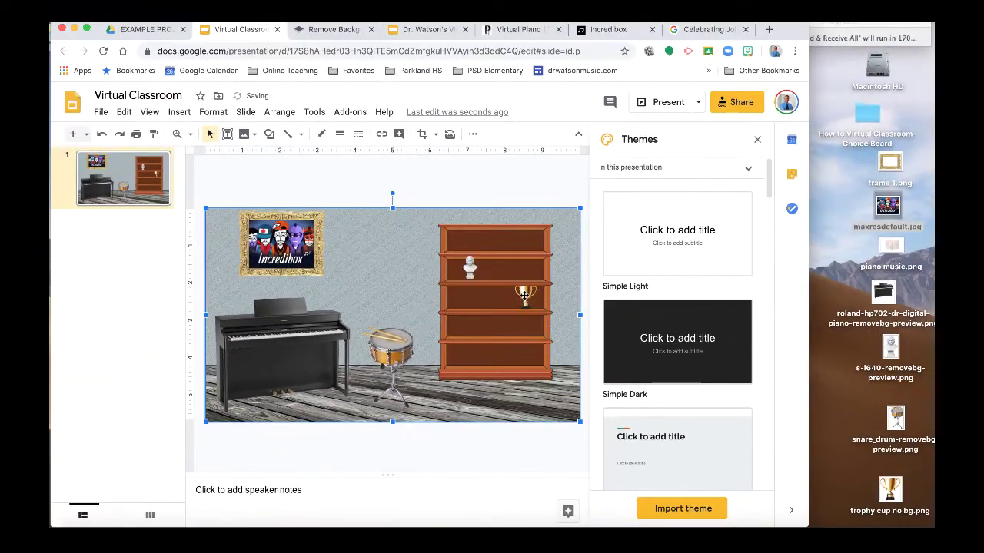
{"action": "left_click", "coordinate": [525, 296]}
{"action": "left_click", "coordinate": [395, 348]}
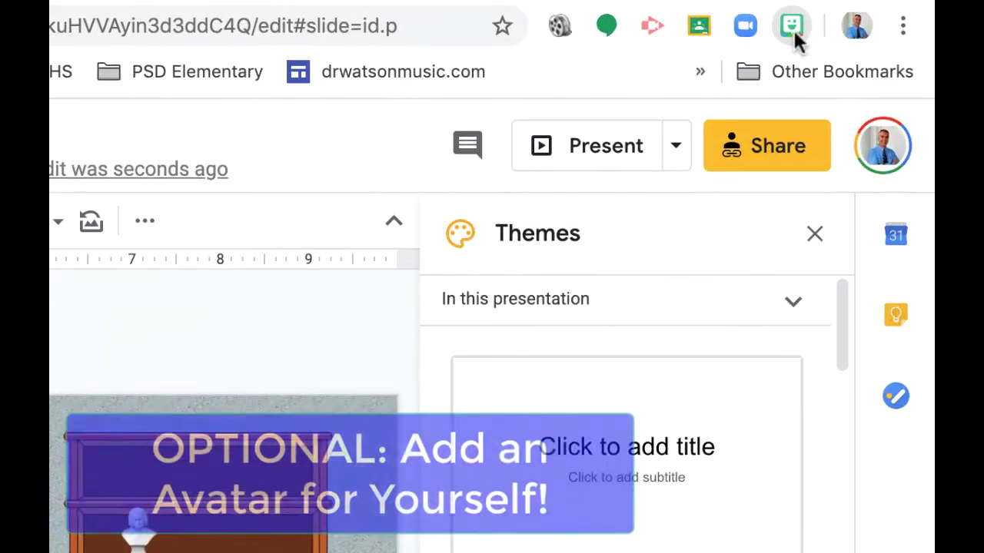
Copy the recent pointing avatar from Bitmoji, paste it onto the slide, scale it down and place it in front of the bookcase.
{"action": "left_click", "coordinate": [749, 37]}
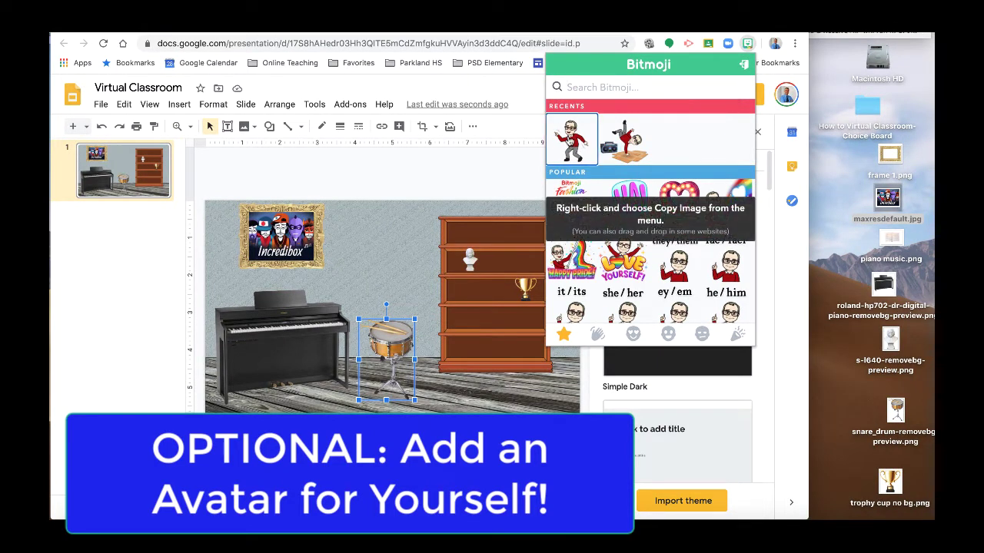
{"action": "right_click", "coordinate": [573, 140]}
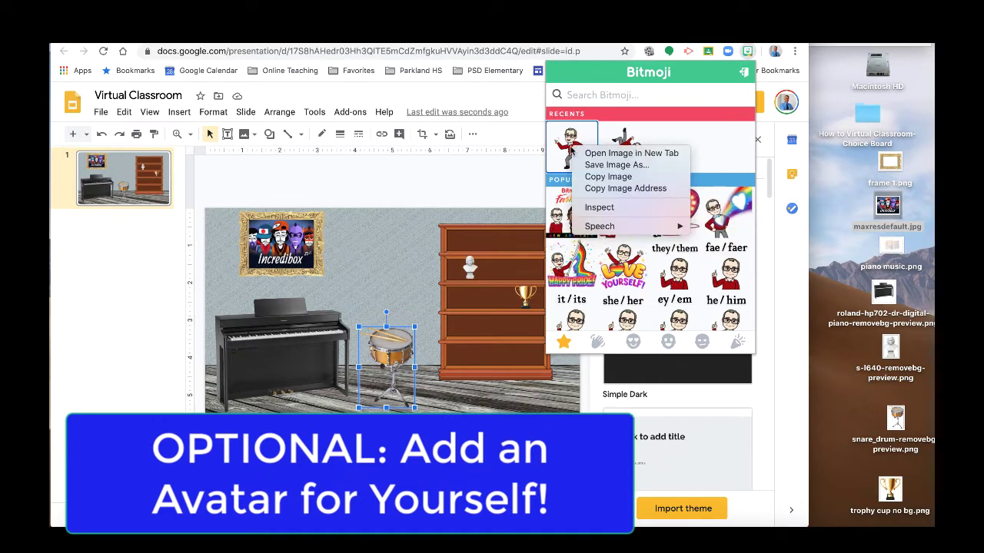
{"action": "left_click", "coordinate": [608, 177]}
{"action": "key", "text": "Escape"}
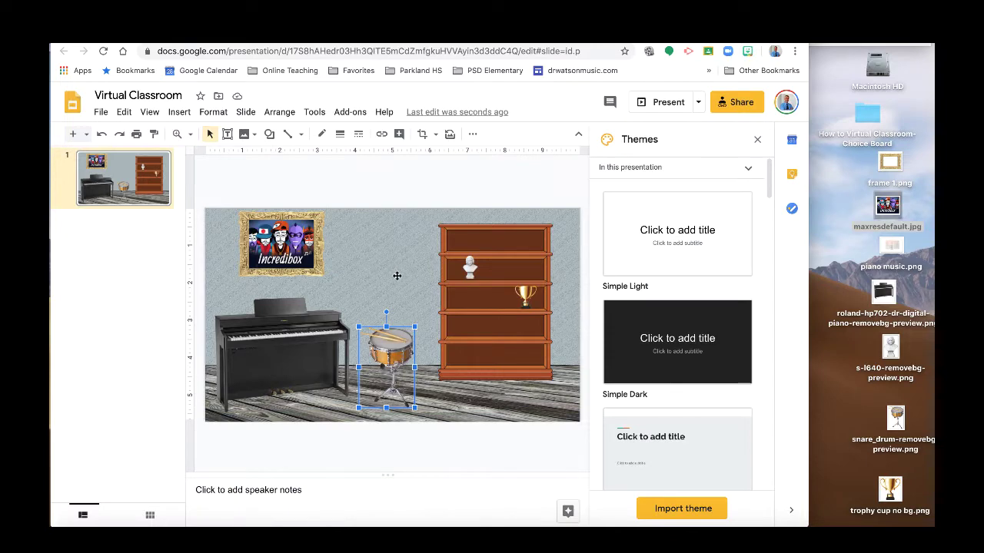
{"action": "left_click", "coordinate": [124, 112]}
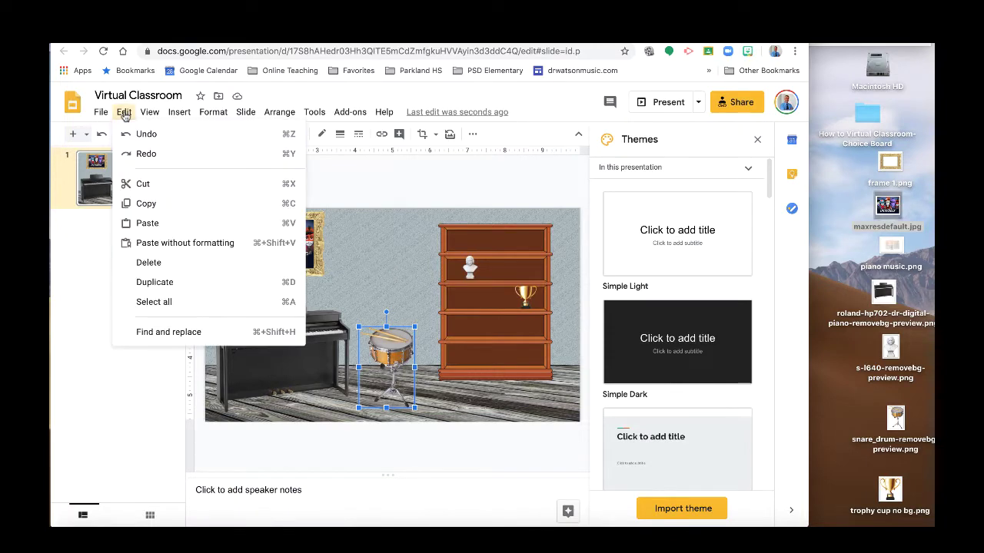
{"action": "left_click", "coordinate": [147, 223]}
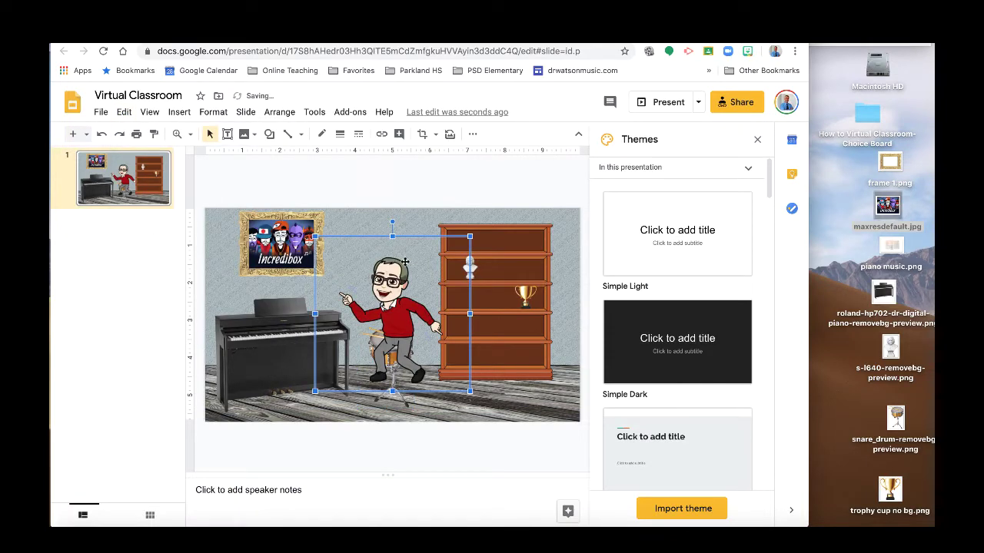
{"action": "left_click_drag", "start_coordinate": [315, 236], "coordinate": [354, 275]}
{"action": "left_click_drag", "start_coordinate": [442, 329], "coordinate": [528, 352]}
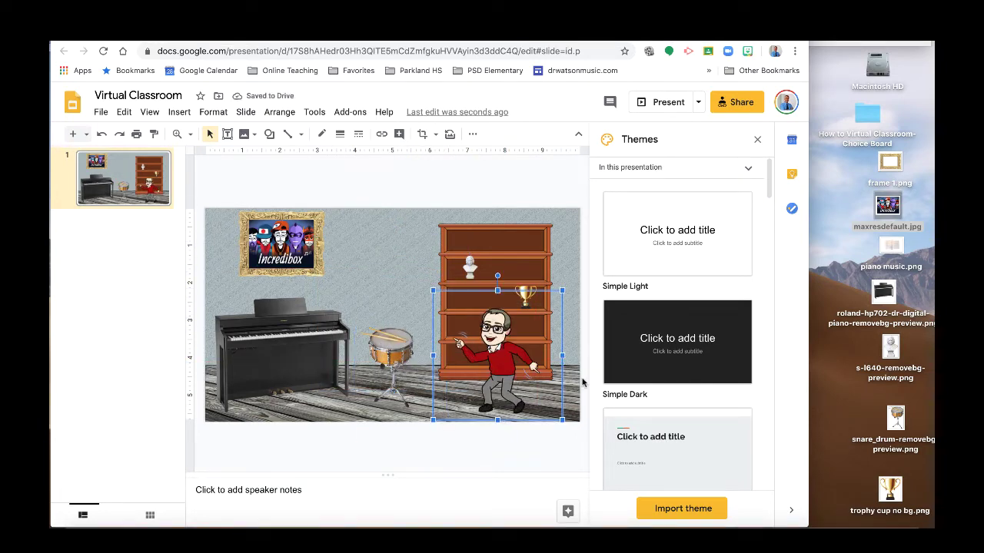
Draw a narrow rectangle over the piano's keyboard, tilted to follow the line of the keys.
{"action": "left_click", "coordinate": [429, 316]}
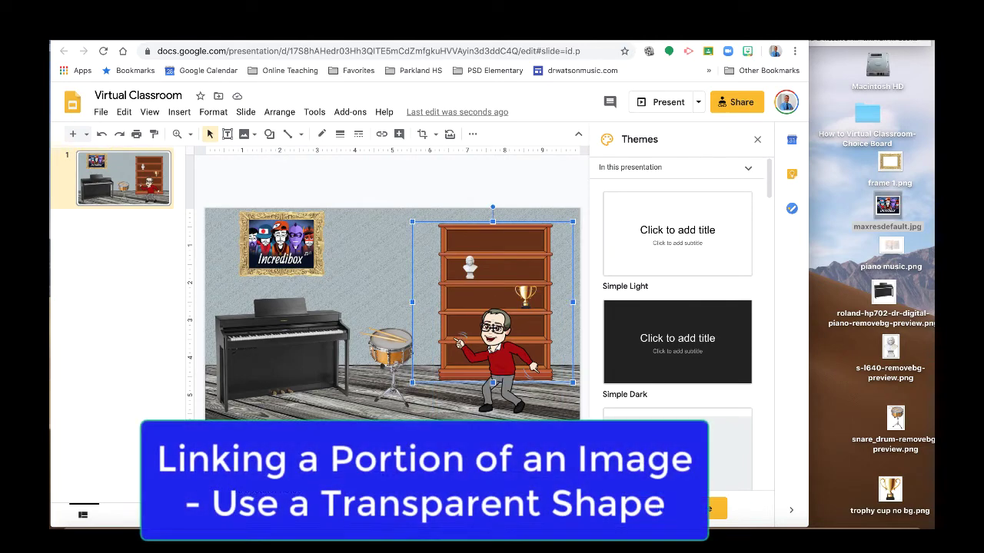
{"action": "left_click", "coordinate": [362, 296]}
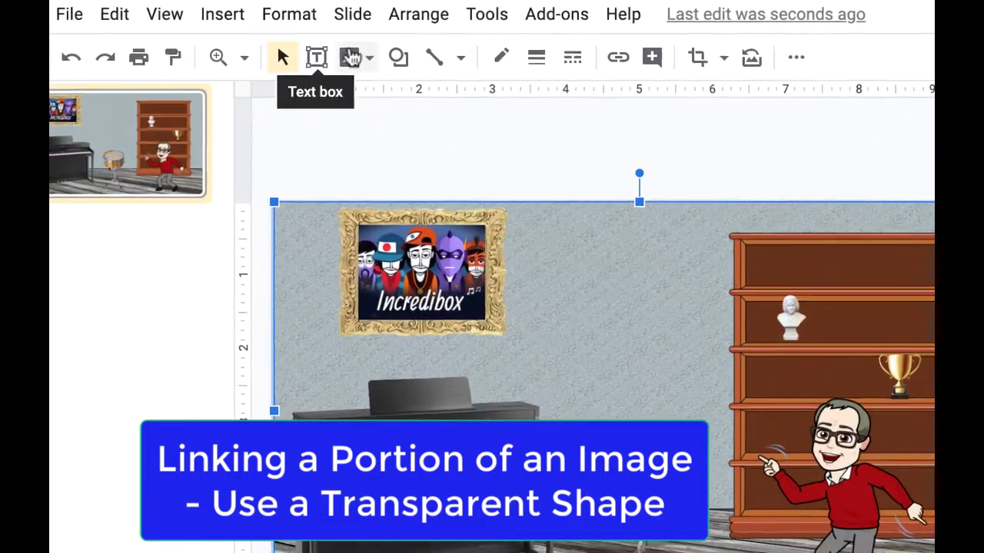
{"action": "left_click", "coordinate": [398, 58]}
{"action": "mouse_move", "coordinate": [444, 104]}
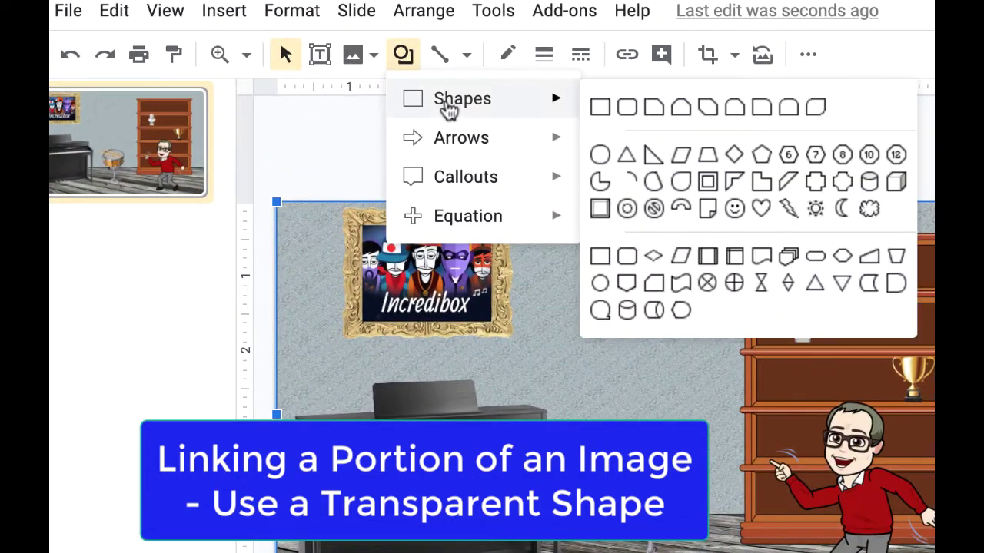
{"action": "mouse_move", "coordinate": [566, 105]}
{"action": "left_click", "coordinate": [597, 106]}
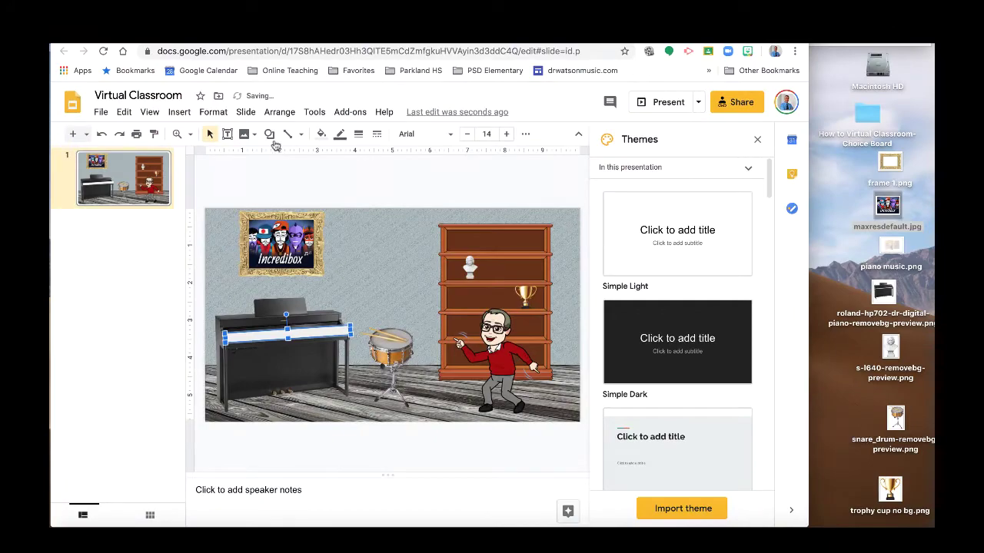
Make both the border and the fill of the rectangle over the piano keys transparent.
{"action": "left_click", "coordinate": [300, 134]}
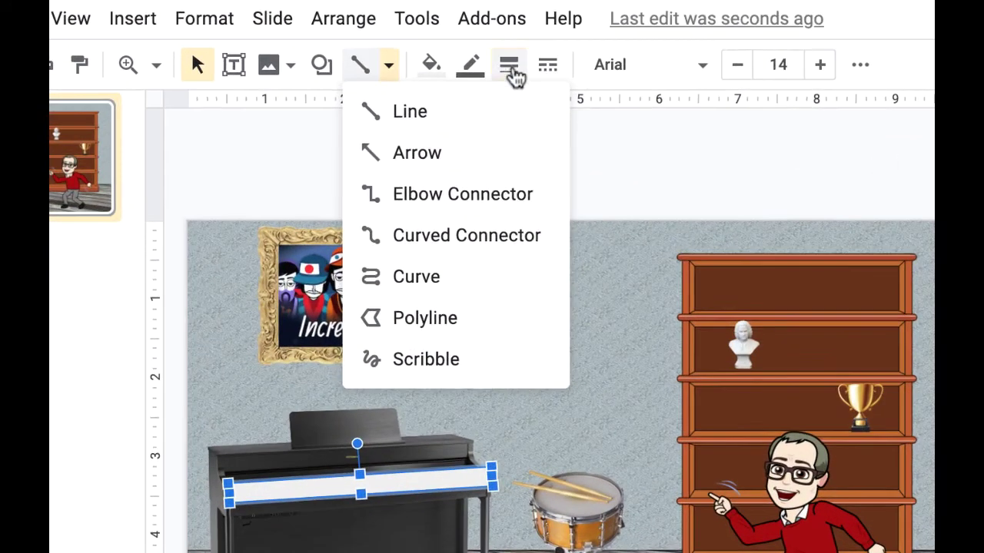
{"action": "left_click", "coordinate": [449, 93]}
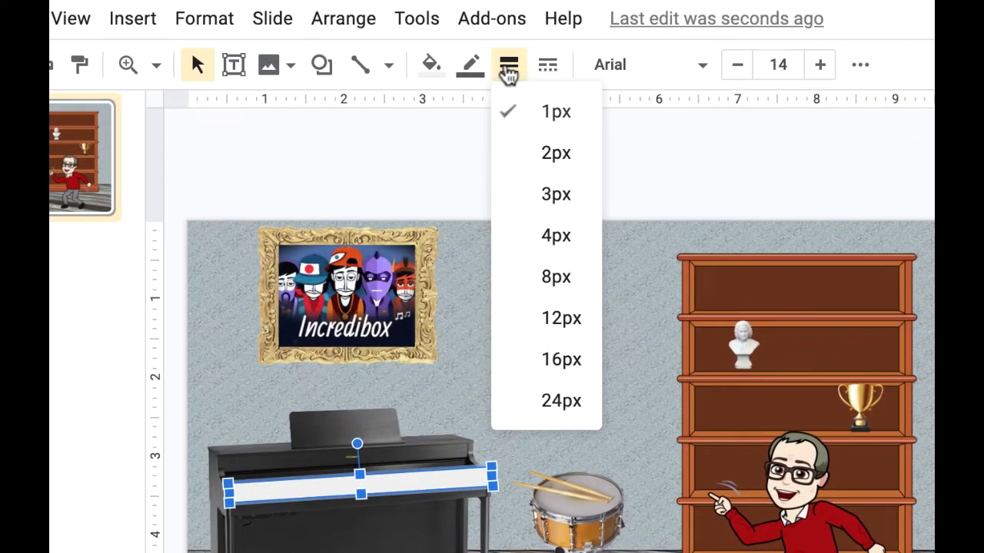
{"action": "left_click", "coordinate": [468, 66]}
{"action": "left_click", "coordinate": [542, 123]}
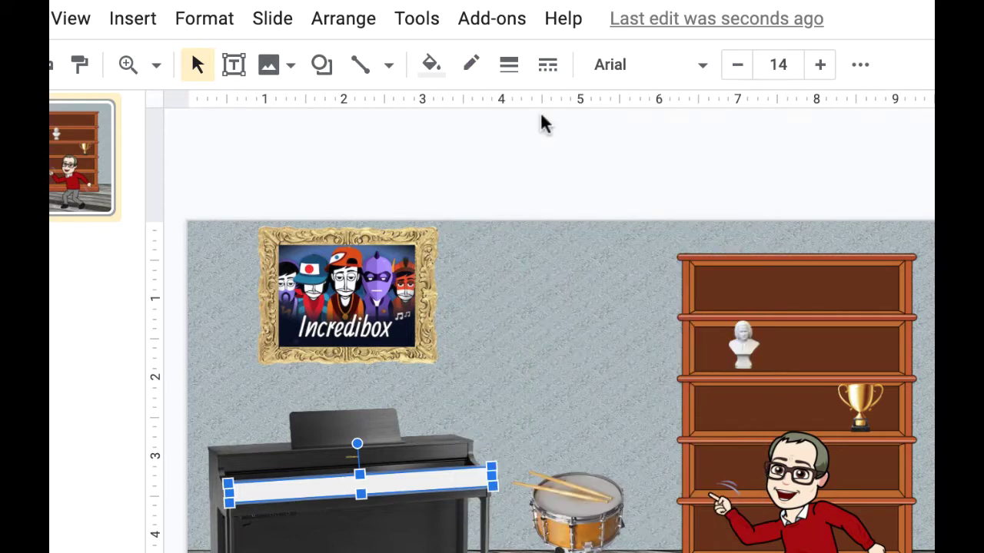
{"action": "left_click", "coordinate": [431, 65]}
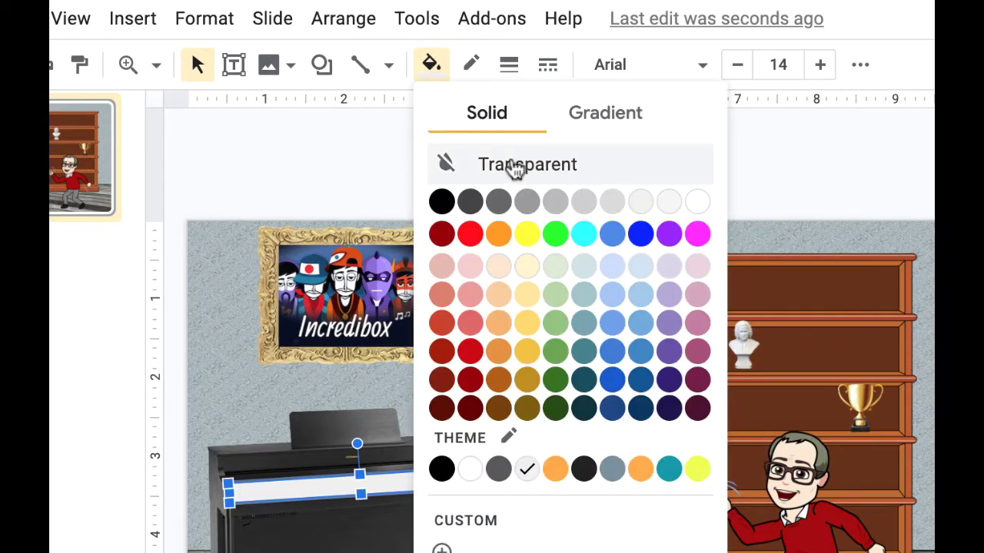
{"action": "left_click", "coordinate": [513, 169]}
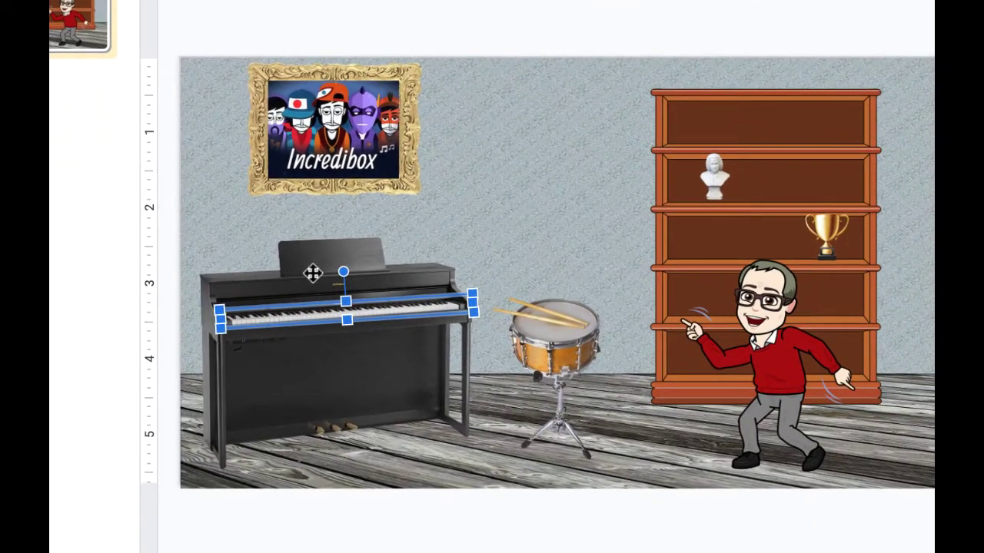
{"action": "left_click", "coordinate": [340, 334]}
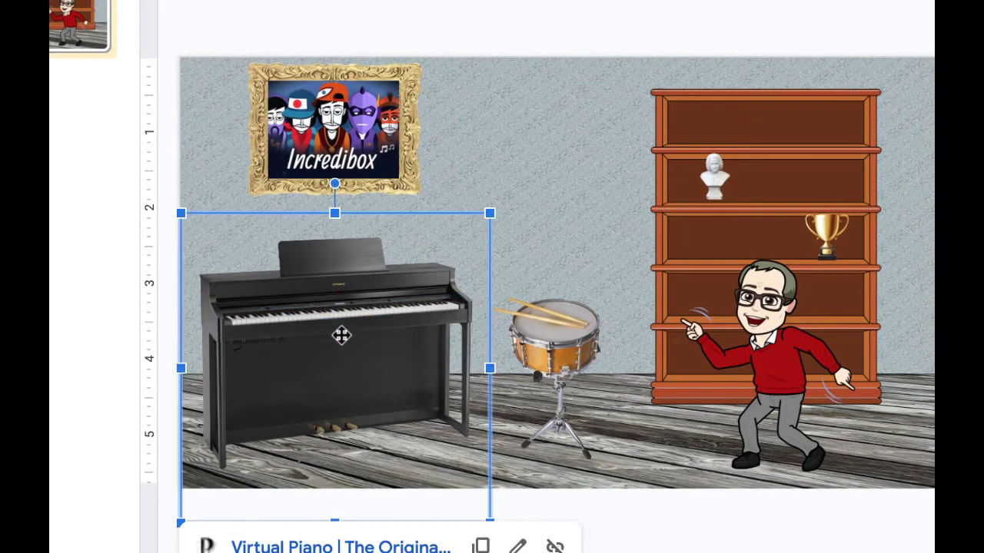
{"action": "left_click", "coordinate": [339, 315]}
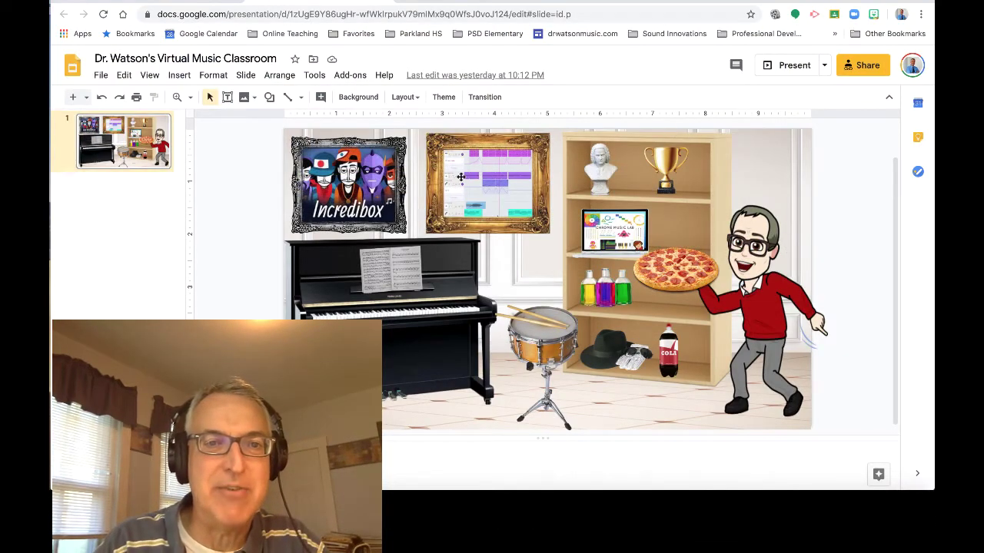
Inspect the links on the pictures, piano, drum, hat, cola, pizza, trophy and laptop in the finished example music classroom.
{"action": "left_click", "coordinate": [368, 189]}
{"action": "left_click", "coordinate": [458, 186]}
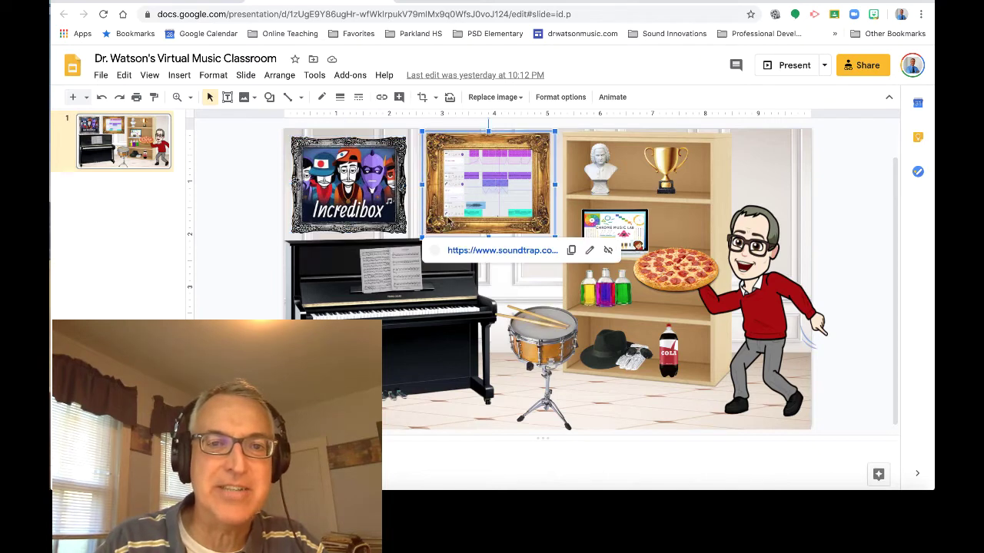
{"action": "left_click", "coordinate": [402, 272]}
{"action": "left_click", "coordinate": [533, 340]}
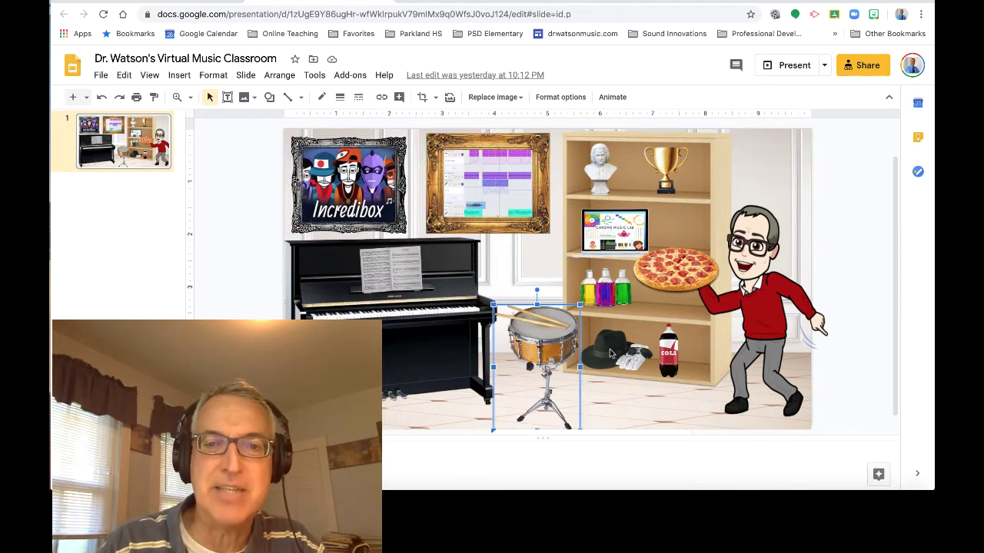
{"action": "left_click", "coordinate": [611, 354]}
{"action": "left_click", "coordinate": [677, 356]}
{"action": "left_click", "coordinate": [674, 281]}
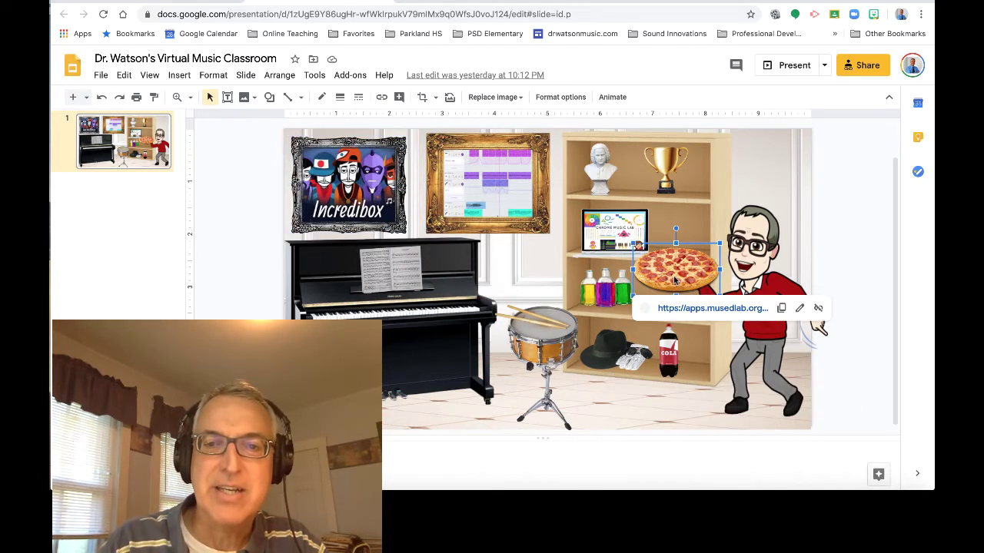
{"action": "left_click", "coordinate": [660, 166]}
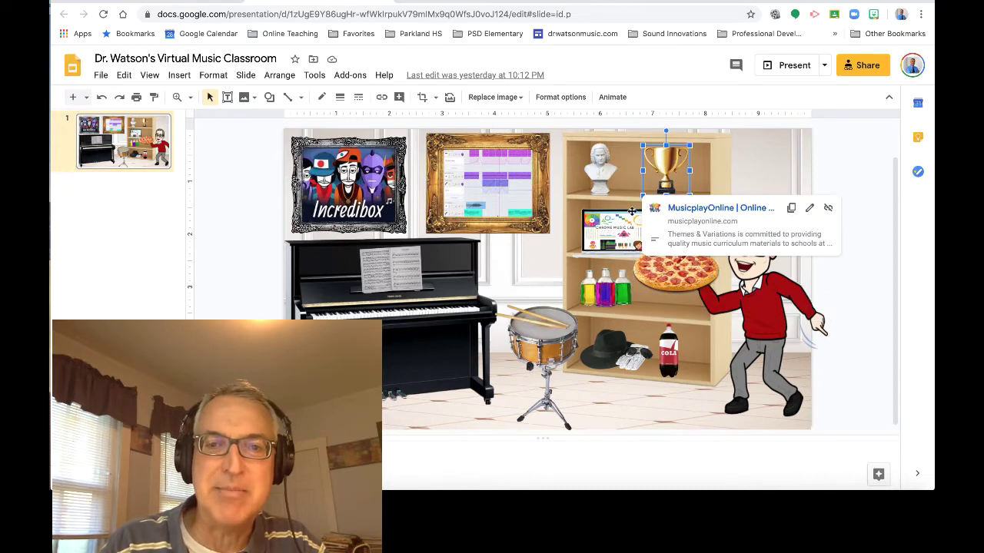
{"action": "left_click", "coordinate": [607, 241]}
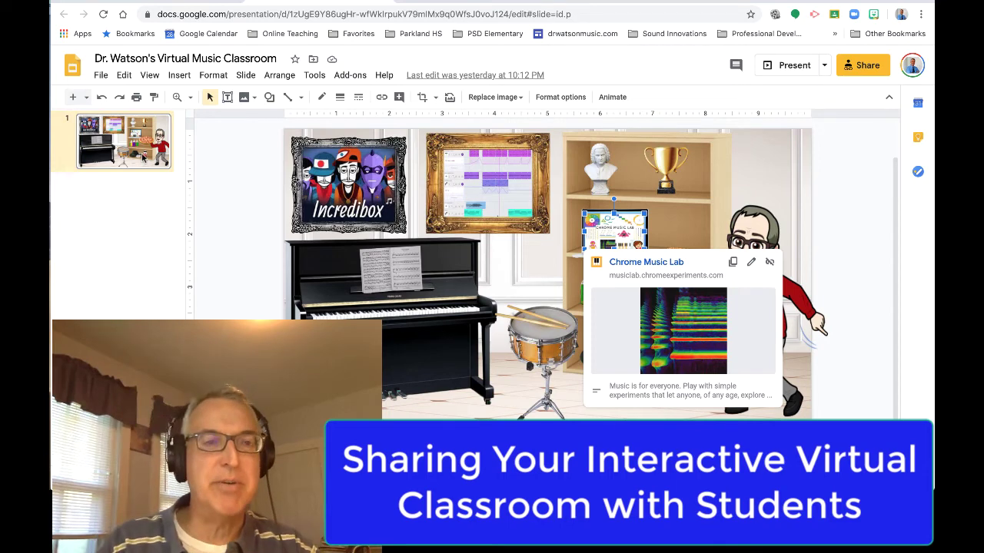
Download the virtual music classroom presentation as a PDF document and save it to the Desktop.
{"action": "left_click", "coordinate": [98, 75]}
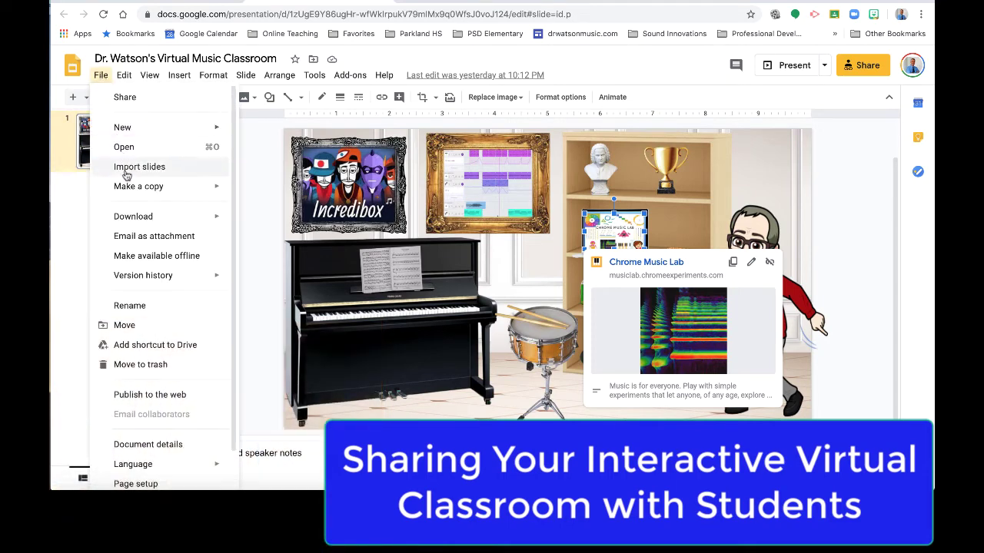
{"action": "mouse_move", "coordinate": [132, 218]}
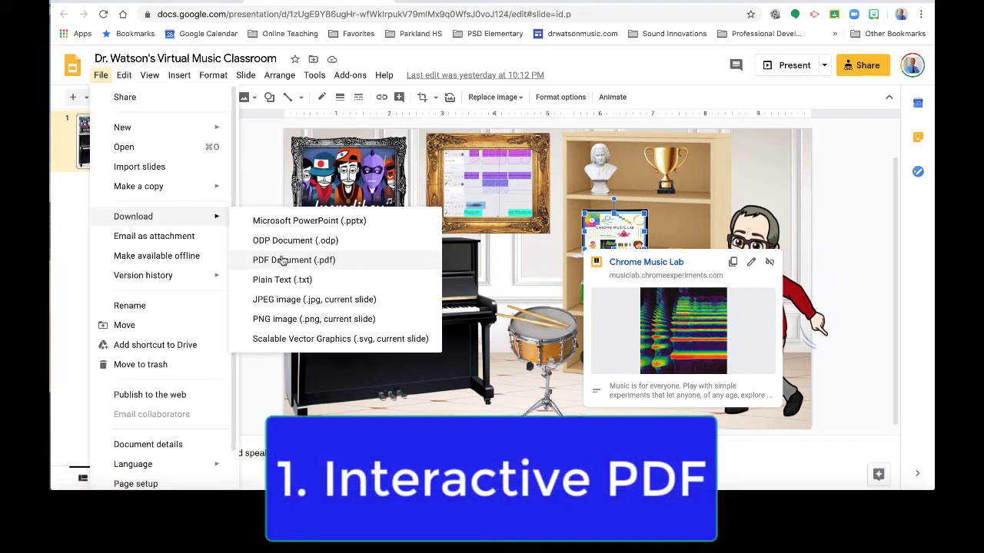
{"action": "left_click", "coordinate": [283, 261]}
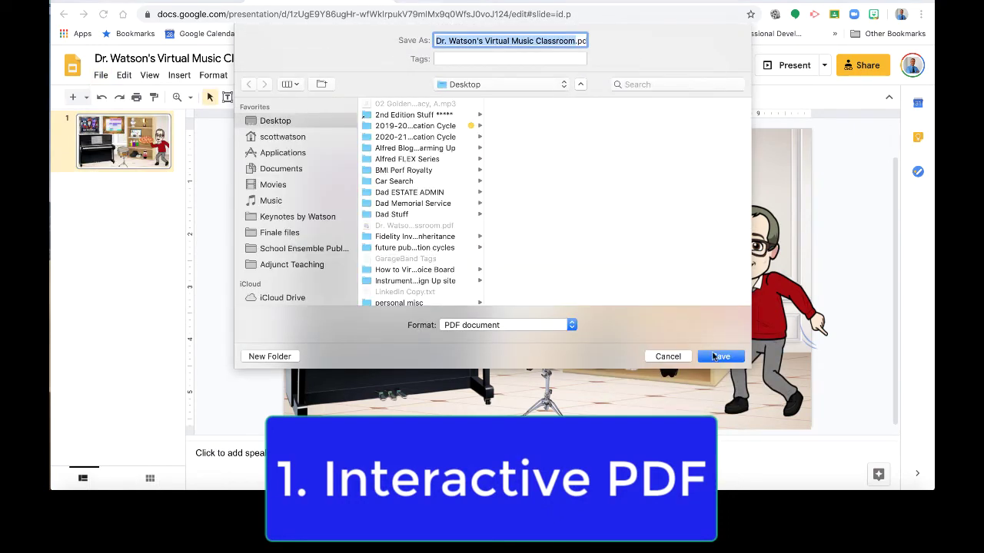
{"action": "left_click", "coordinate": [715, 355]}
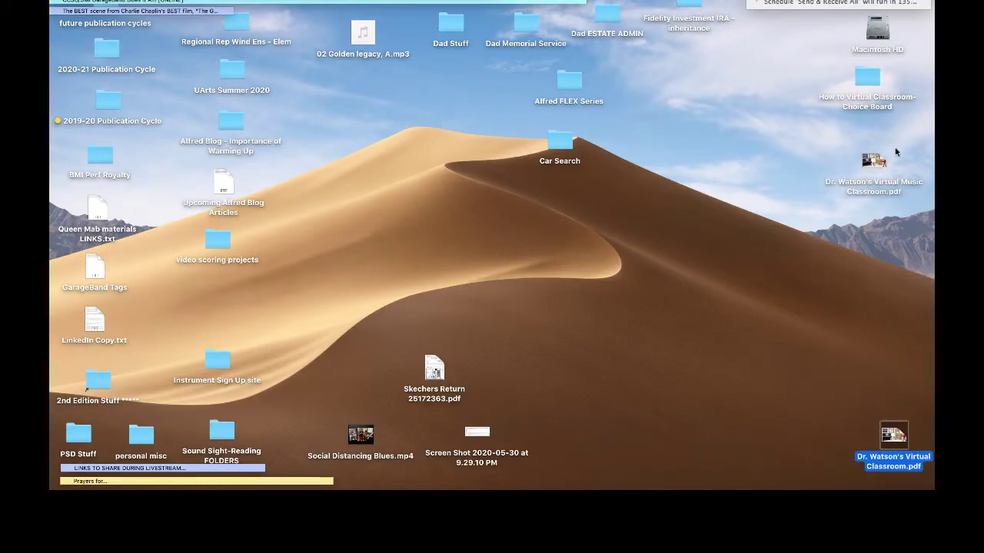
Open the Virtual Music Classroom PDF from the desktop, test the pizza's link and return to the presentation.
{"action": "left_click", "coordinate": [876, 162]}
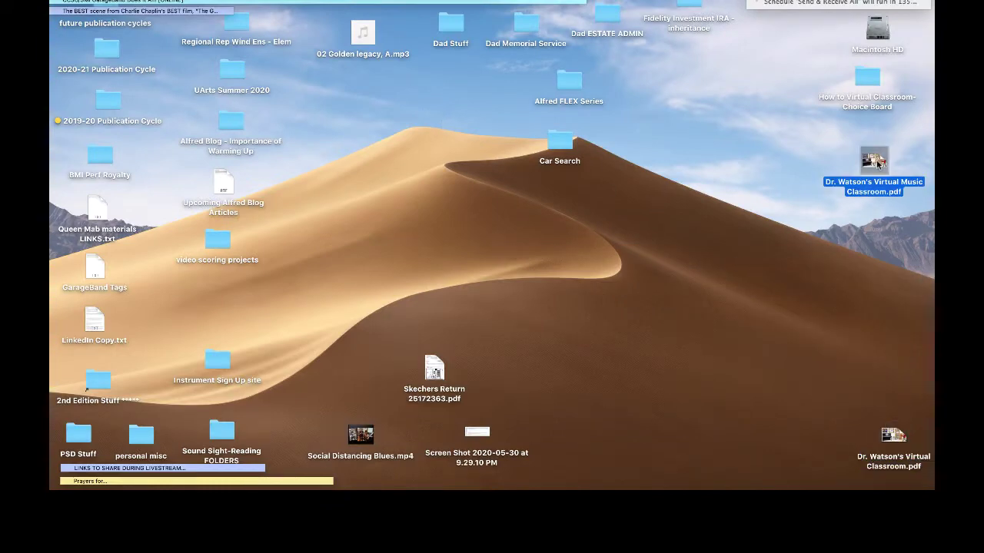
{"action": "double_click", "coordinate": [878, 161]}
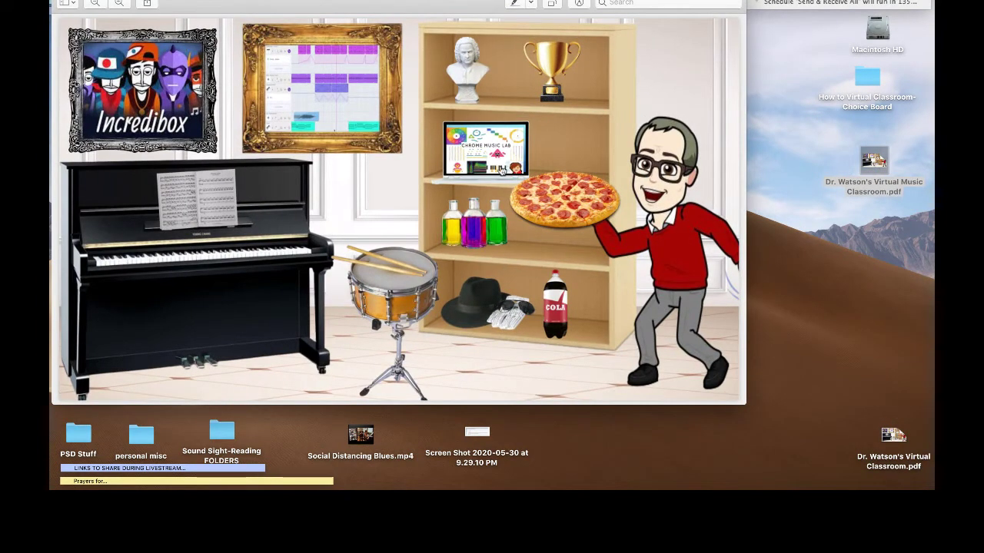
{"action": "left_click", "coordinate": [563, 200]}
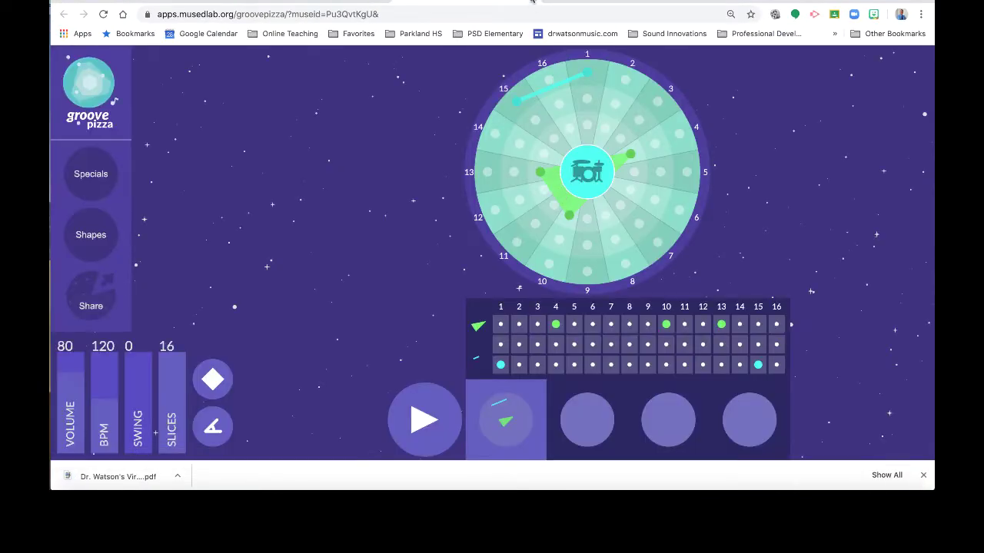
{"action": "left_click", "coordinate": [411, 2]}
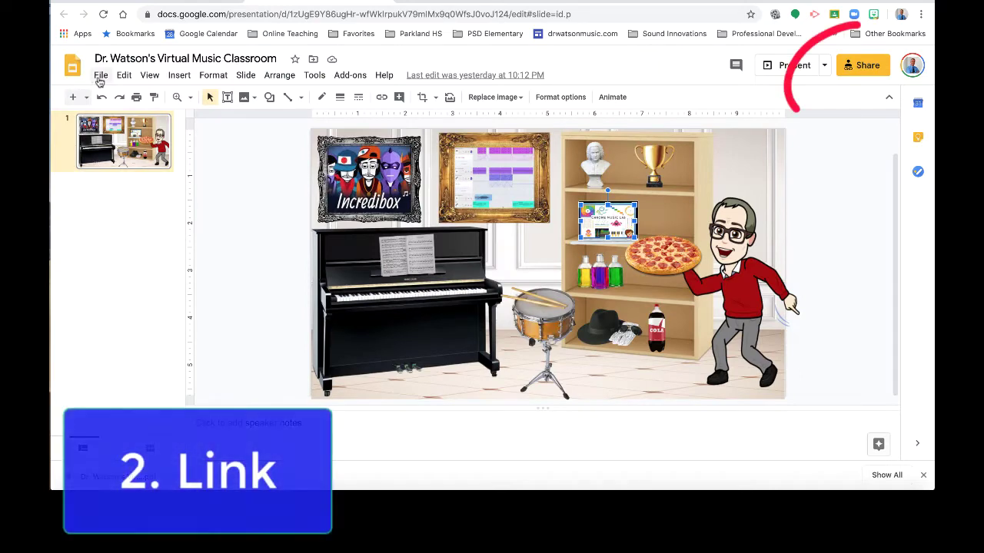
Copy the presentation's sharing link that lets anyone on the internet view it, and finish sharing.
{"action": "left_click", "coordinate": [866, 65]}
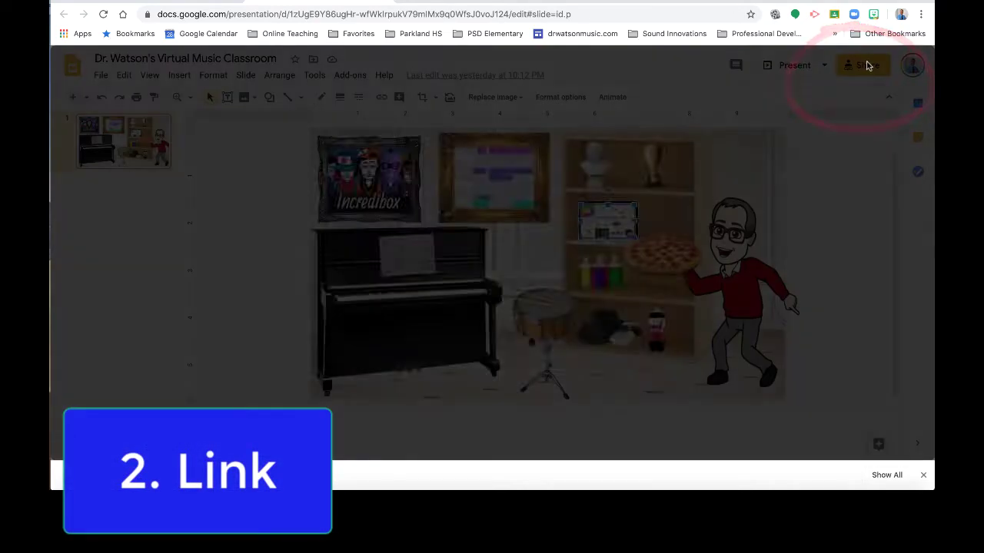
{"action": "left_click", "coordinate": [650, 346]}
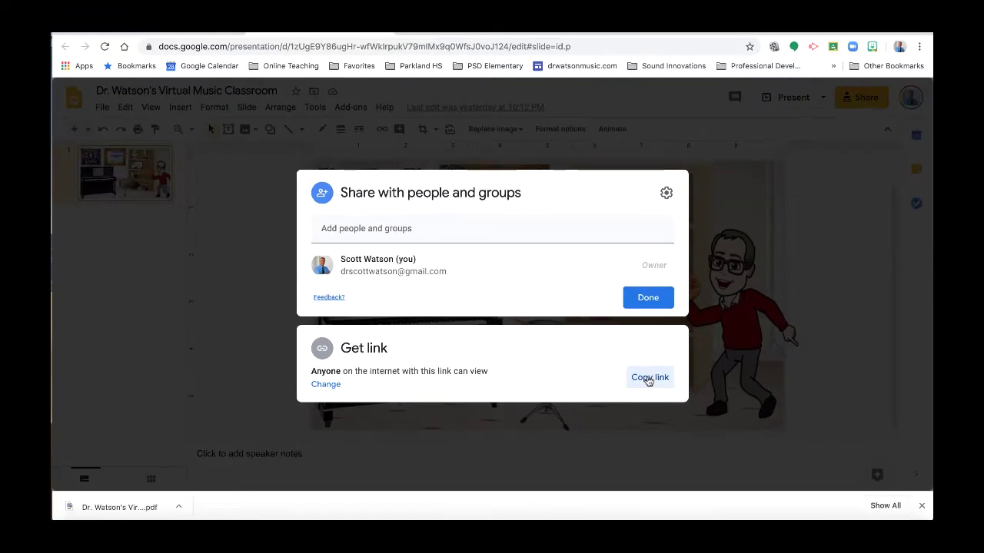
{"action": "left_click", "coordinate": [648, 380]}
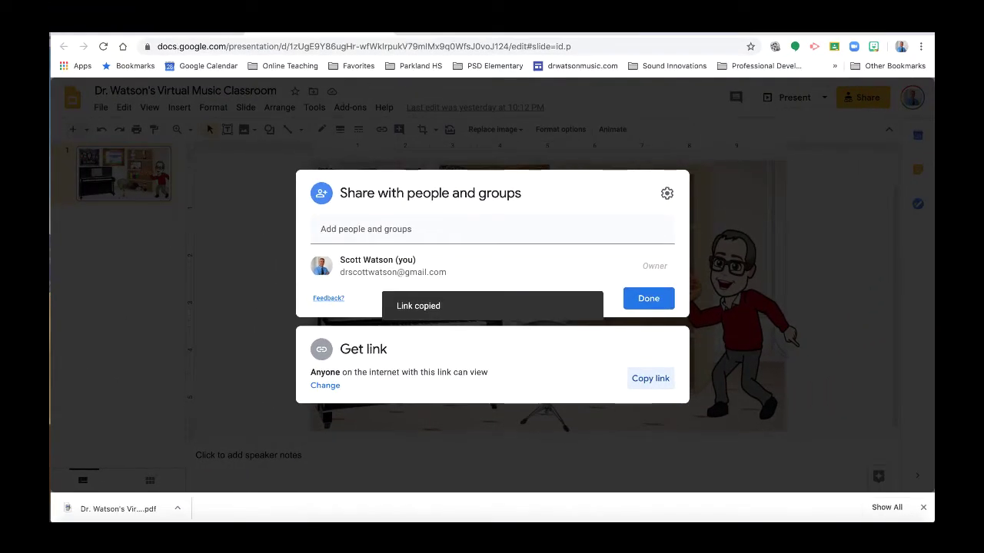
{"action": "left_click", "coordinate": [767, 219]}
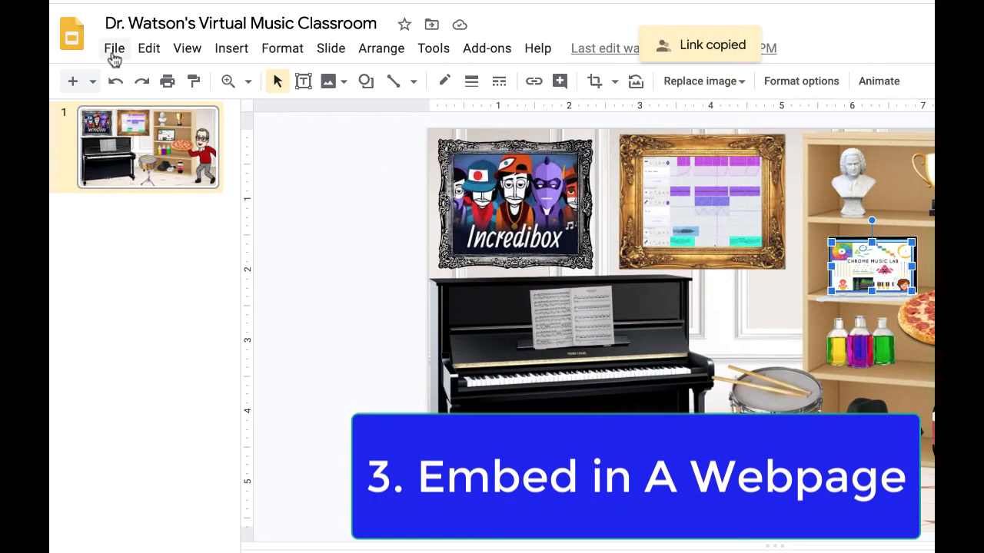
Publish the presentation to the web for embedding at the Medium (960x569) slide size and copy the embed code.
{"action": "left_click", "coordinate": [114, 51]}
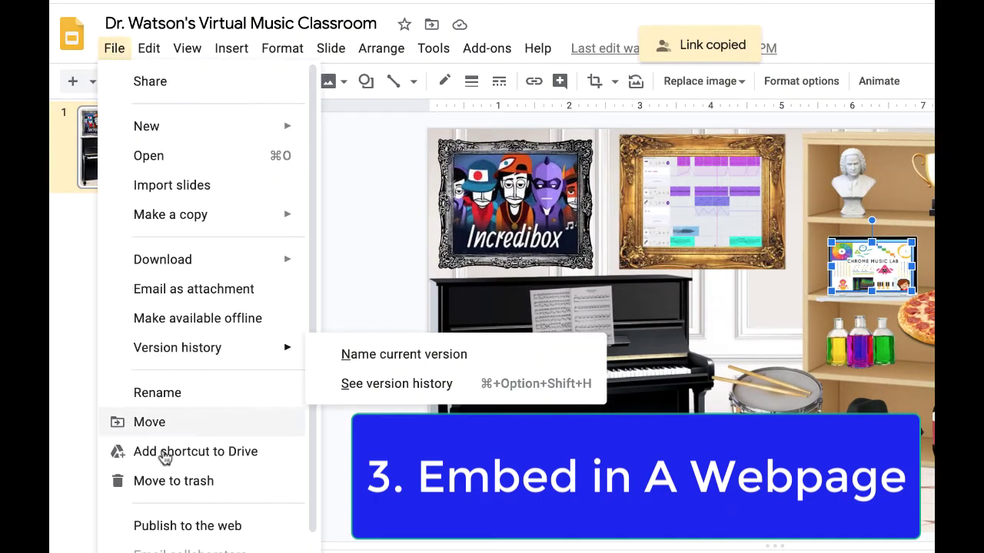
{"action": "left_click", "coordinate": [165, 527]}
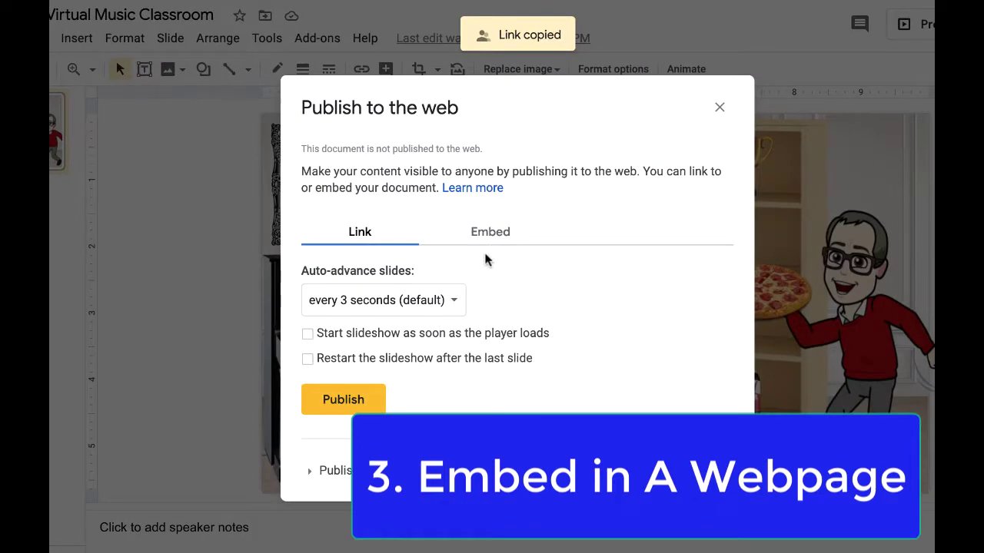
{"action": "left_click", "coordinate": [492, 235]}
{"action": "left_click", "coordinate": [345, 399]}
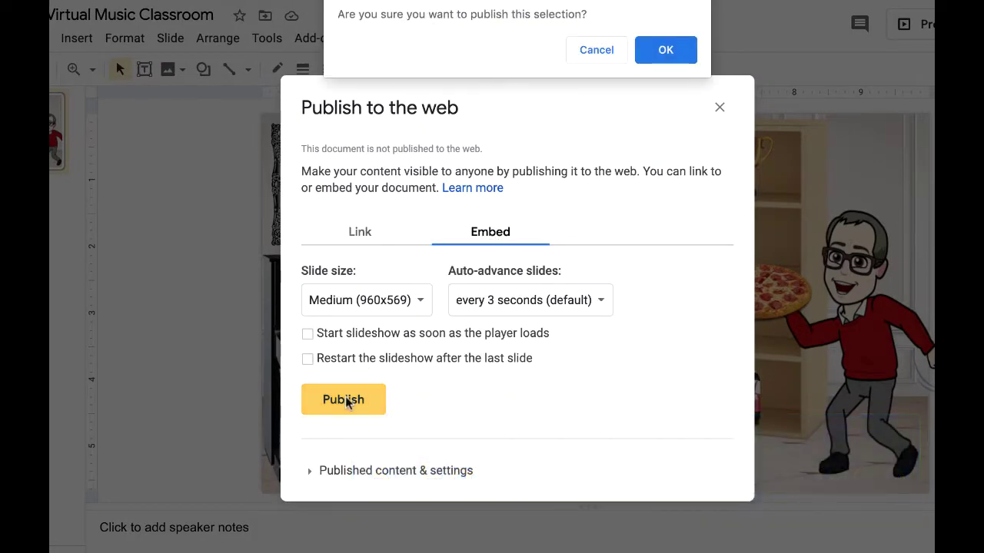
{"action": "left_click", "coordinate": [655, 55]}
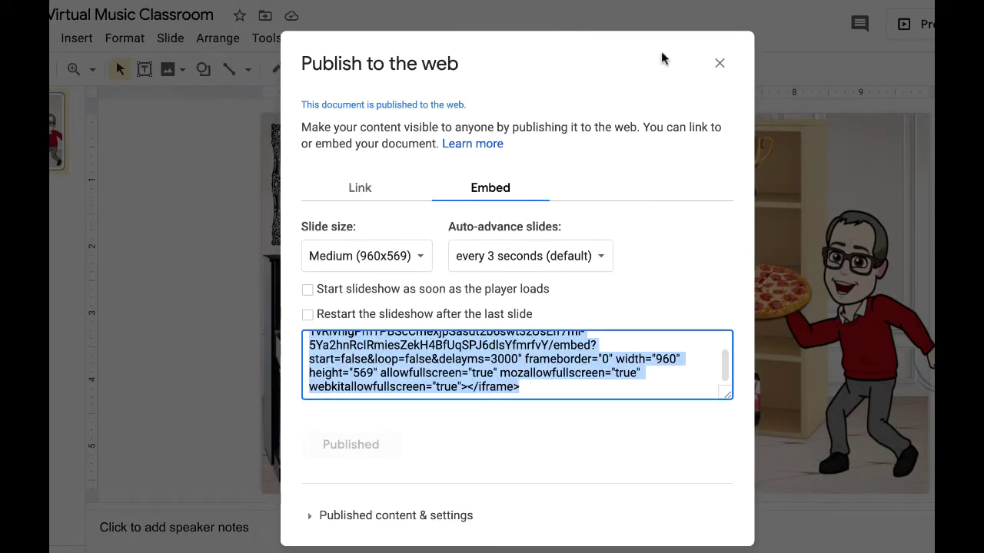
{"action": "key", "text": "super+c"}
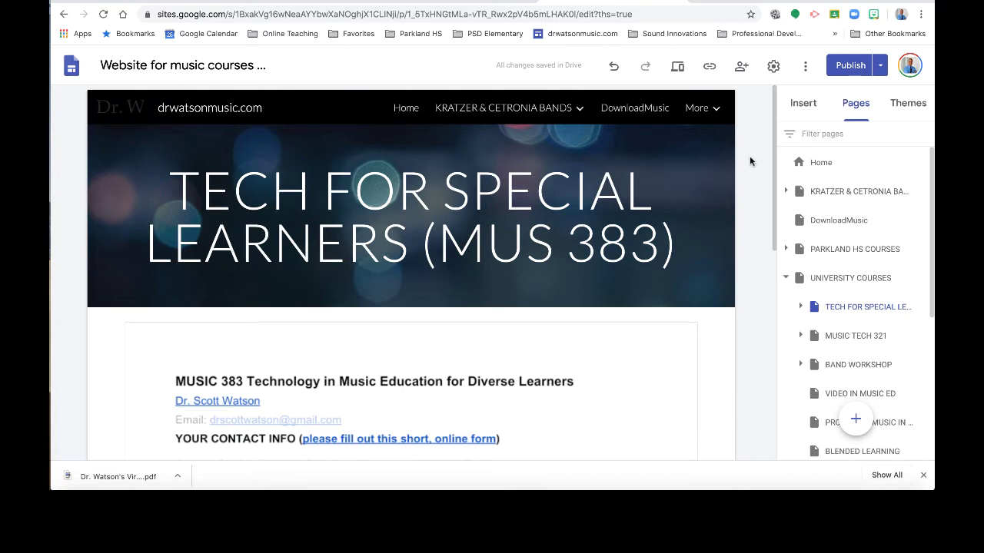
Switch to Google Sites and insert the virtual music classroom slides from Drive's recent files below the student websites banner.
{"action": "scroll", "coordinate": [749, 155], "scroll_direction": "down", "scroll_amount": 5}
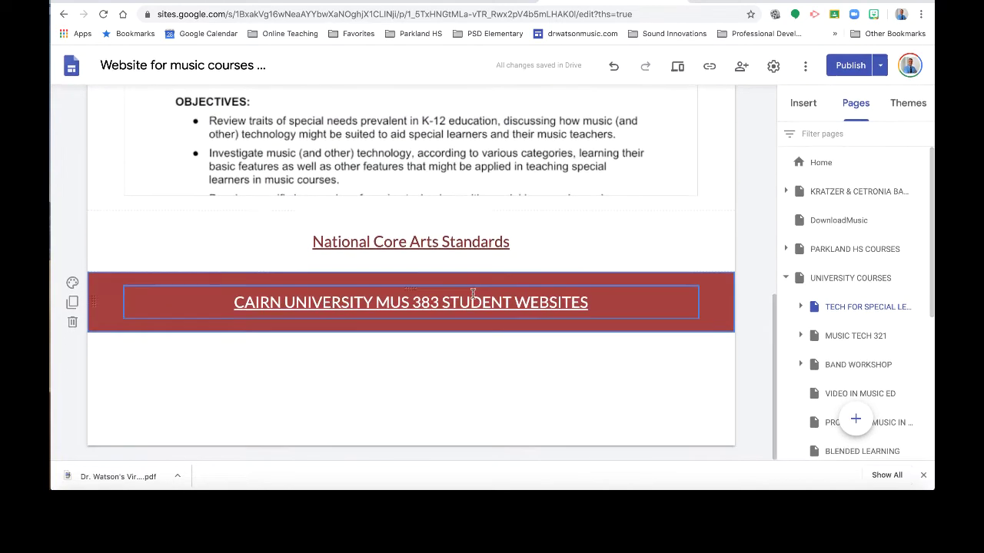
{"action": "double_click", "coordinate": [389, 361]}
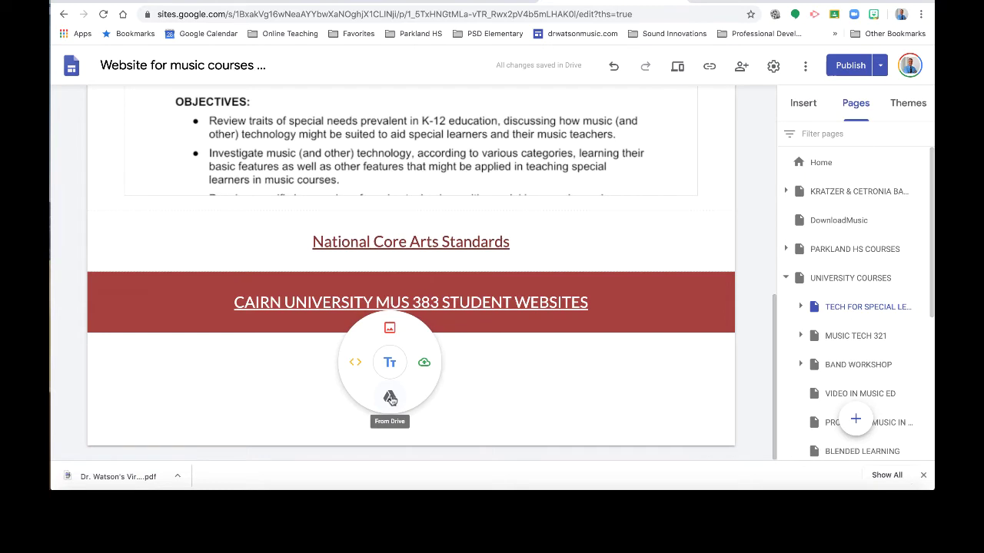
{"action": "left_click", "coordinate": [390, 397]}
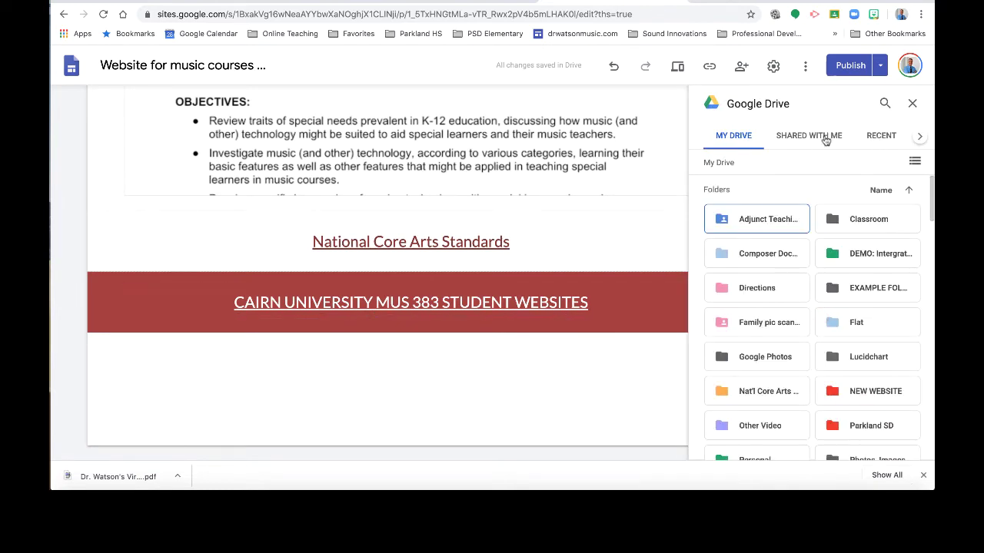
{"action": "left_click", "coordinate": [884, 103]}
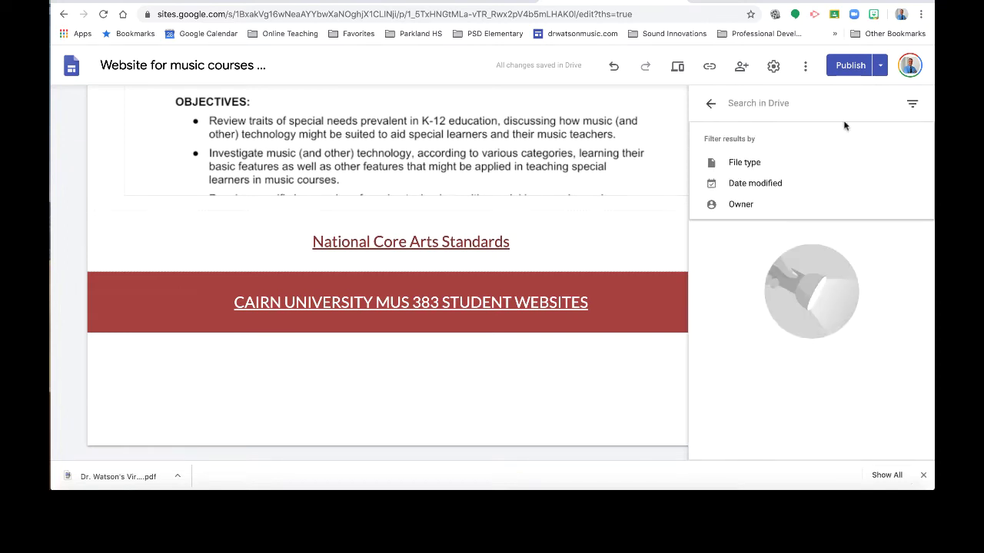
{"action": "left_click", "coordinate": [711, 105]}
{"action": "left_click", "coordinate": [871, 136]}
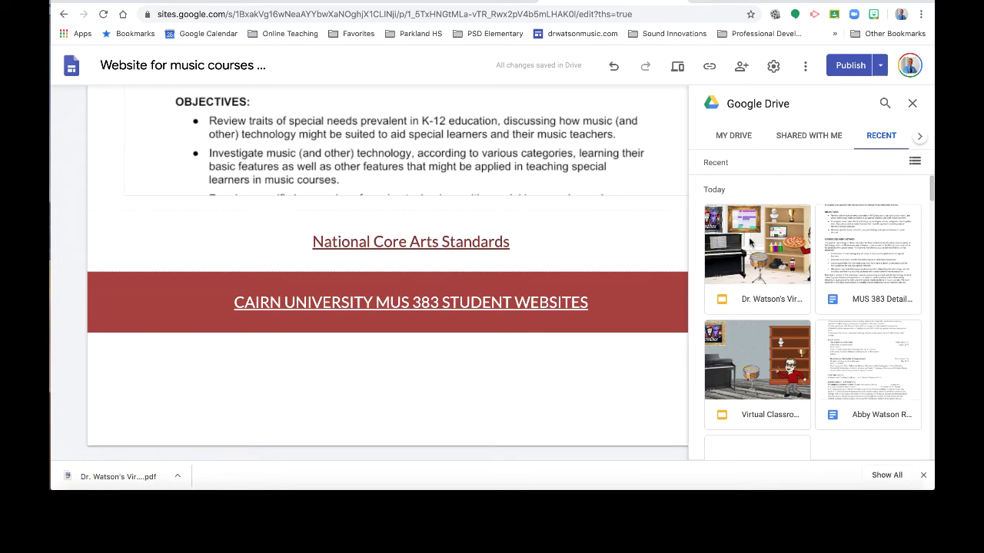
{"action": "left_click", "coordinate": [754, 256]}
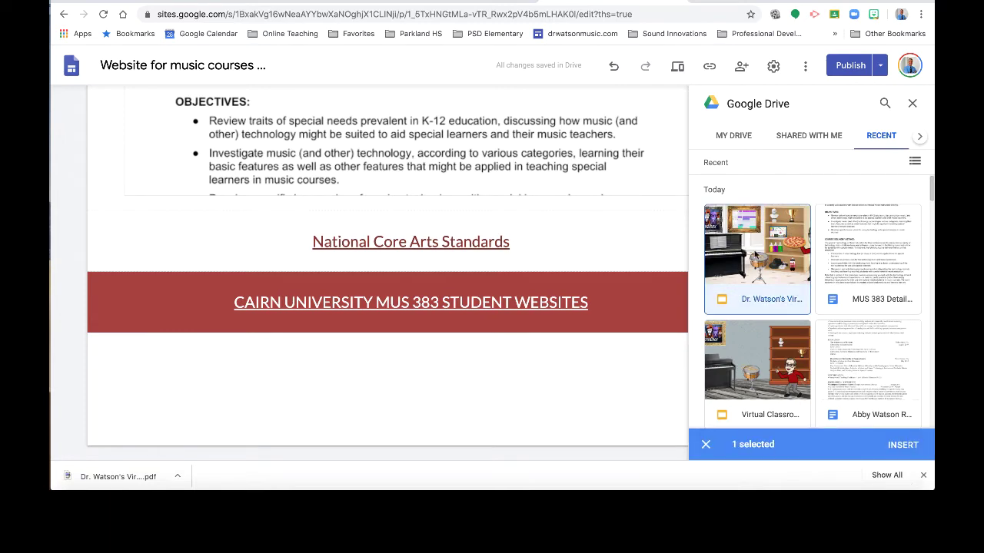
{"action": "left_click", "coordinate": [900, 444]}
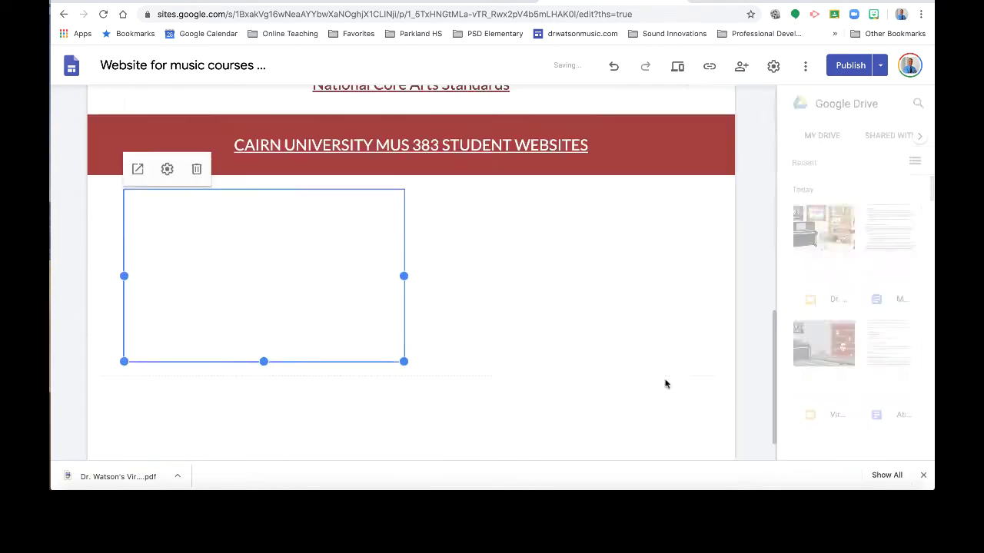
Enlarge the embedded classroom slides, centre them below the banner and publish the website.
{"action": "left_click_drag", "start_coordinate": [403, 319], "coordinate": [648, 424]}
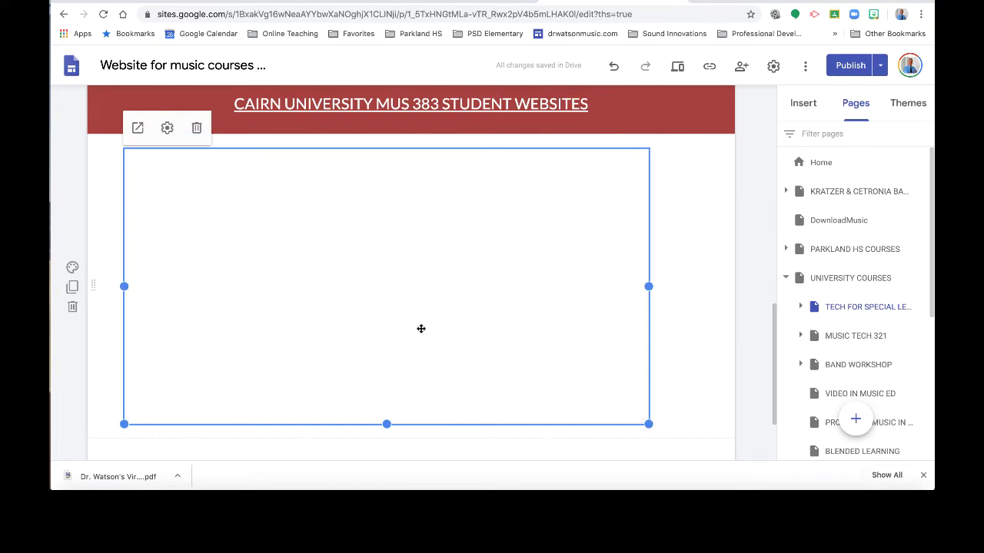
{"action": "mouse_move", "coordinate": [420, 330]}
{"action": "left_mouse_down"}
{"action": "mouse_move", "coordinate": [437, 327]}
{"action": "mouse_move", "coordinate": [410, 320]}
{"action": "left_mouse_up"}
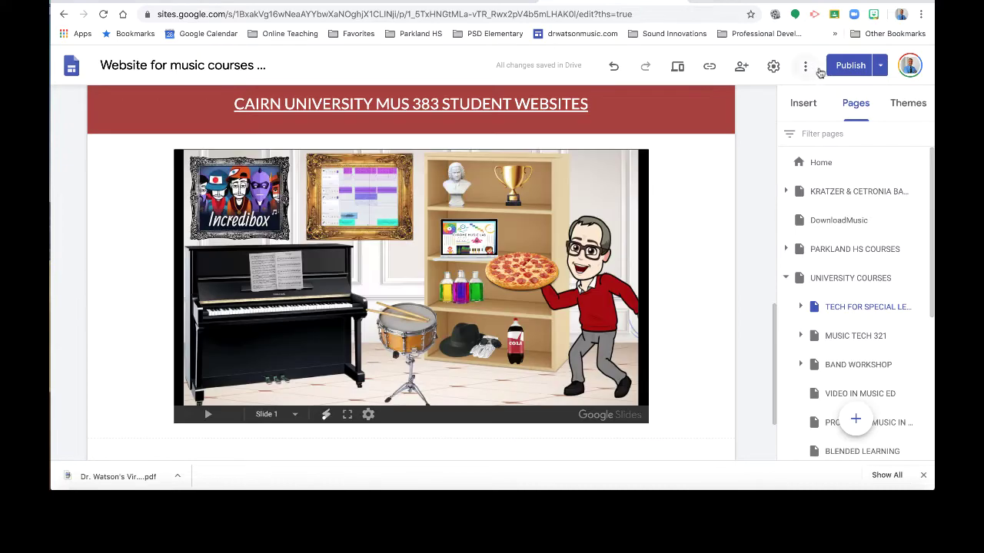
{"action": "left_click", "coordinate": [843, 68]}
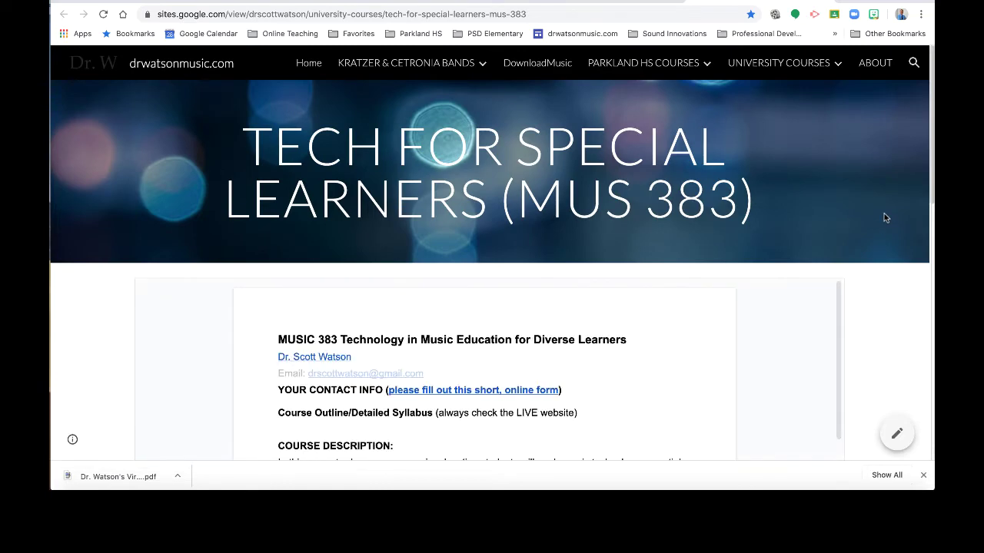
Test the Noteflight link in the classroom embedded near the end of the published page, and return to the page.
{"action": "scroll", "coordinate": [884, 215], "scroll_direction": "down", "scroll_amount": 10}
{"action": "scroll", "coordinate": [884, 218], "scroll_direction": "down", "scroll_amount": 1}
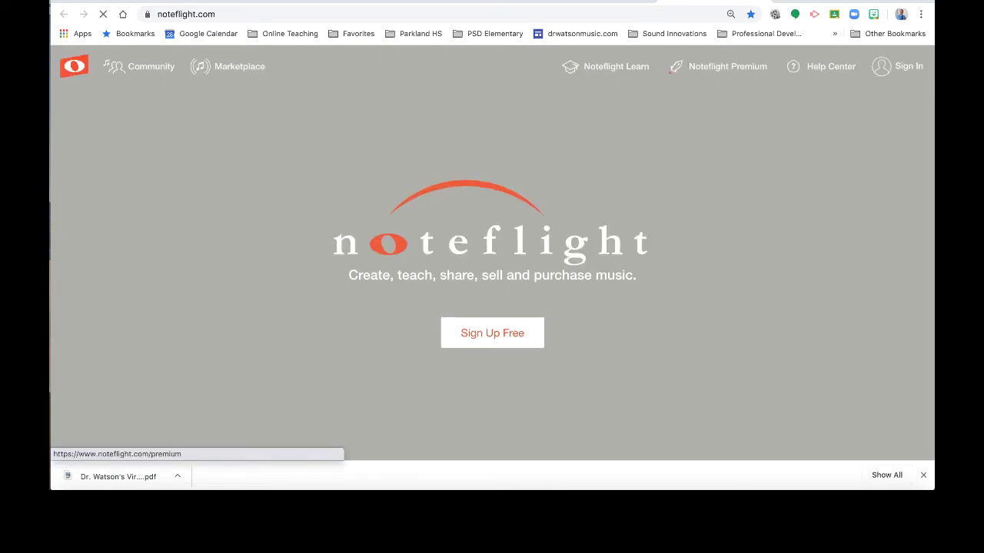
{"action": "key", "text": "super+w"}
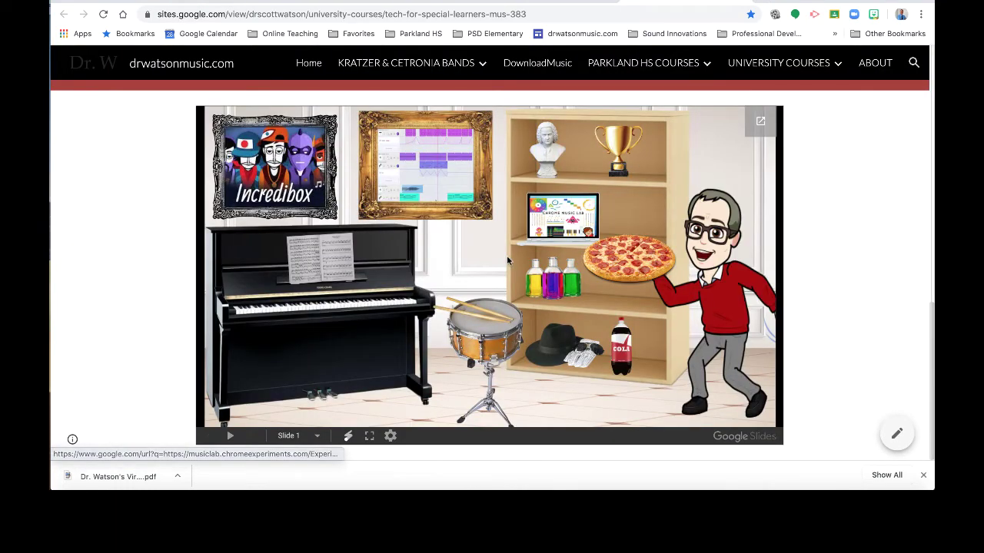